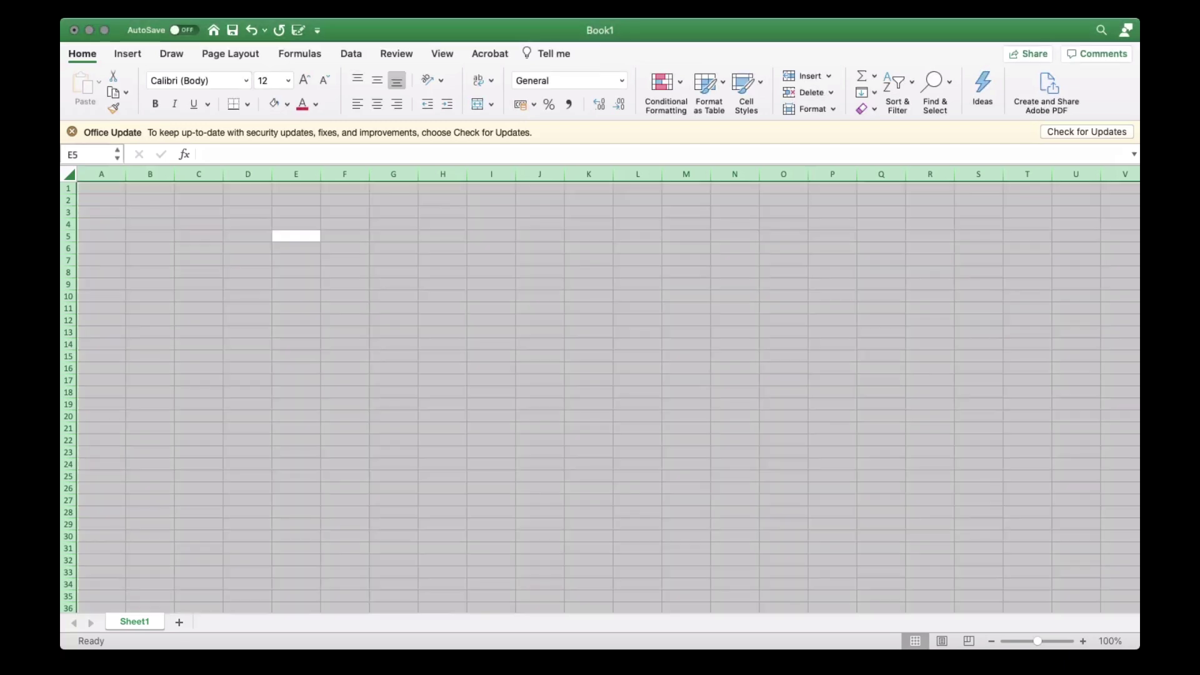
- Enter the label "Column" in cell B1 and the label "Row" in cell A2
click(149, 188)
text(Column)
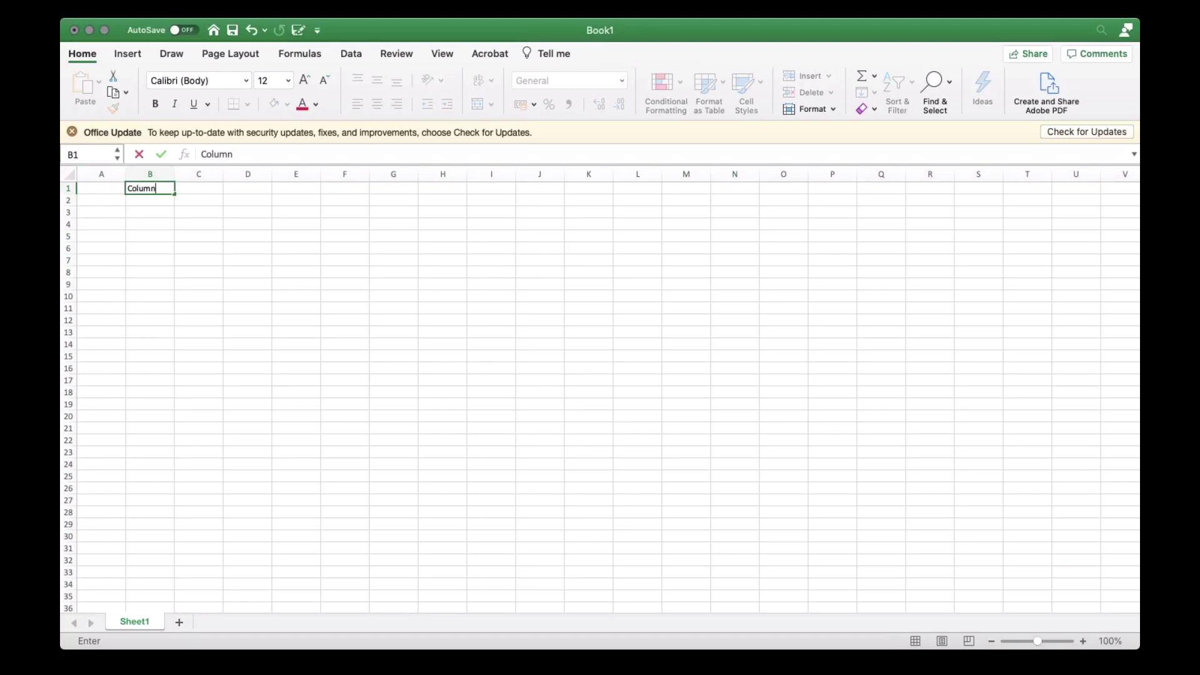
click(296, 200)
click(101, 200)
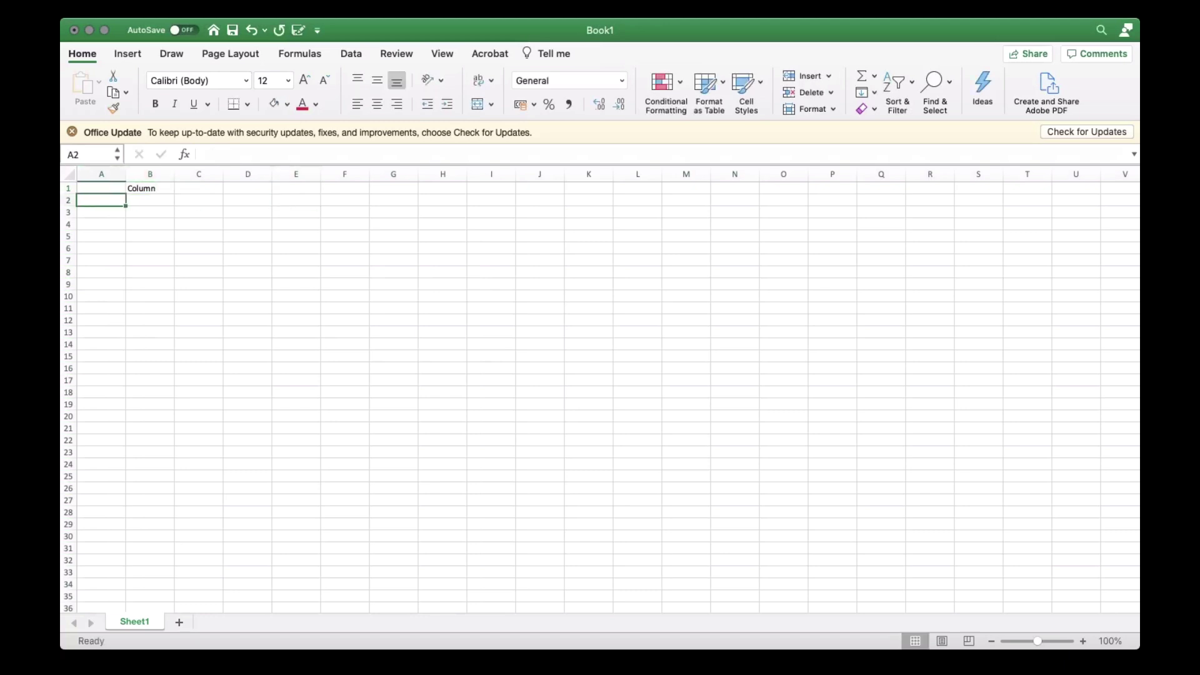
text(Row)
key(Return)
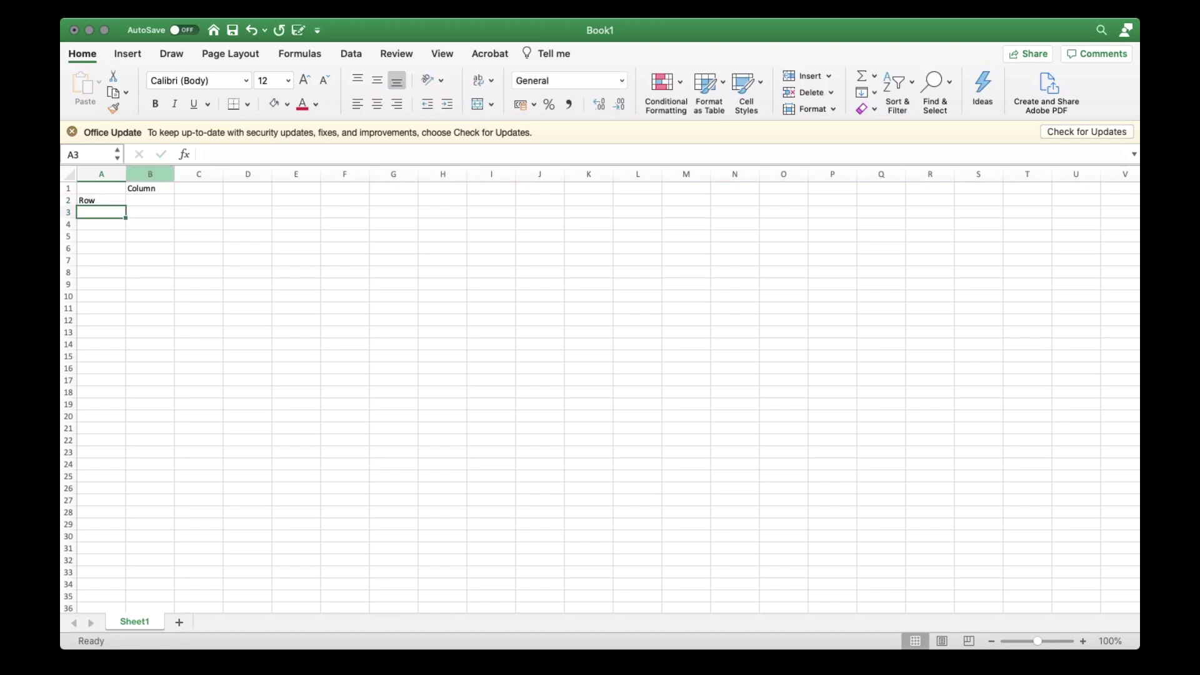
- Fill cells B1:B3 with yellow, and fill cells A2 and C2 with orange, leaving B2 out of the second selection
drag(150, 188, 150, 212)
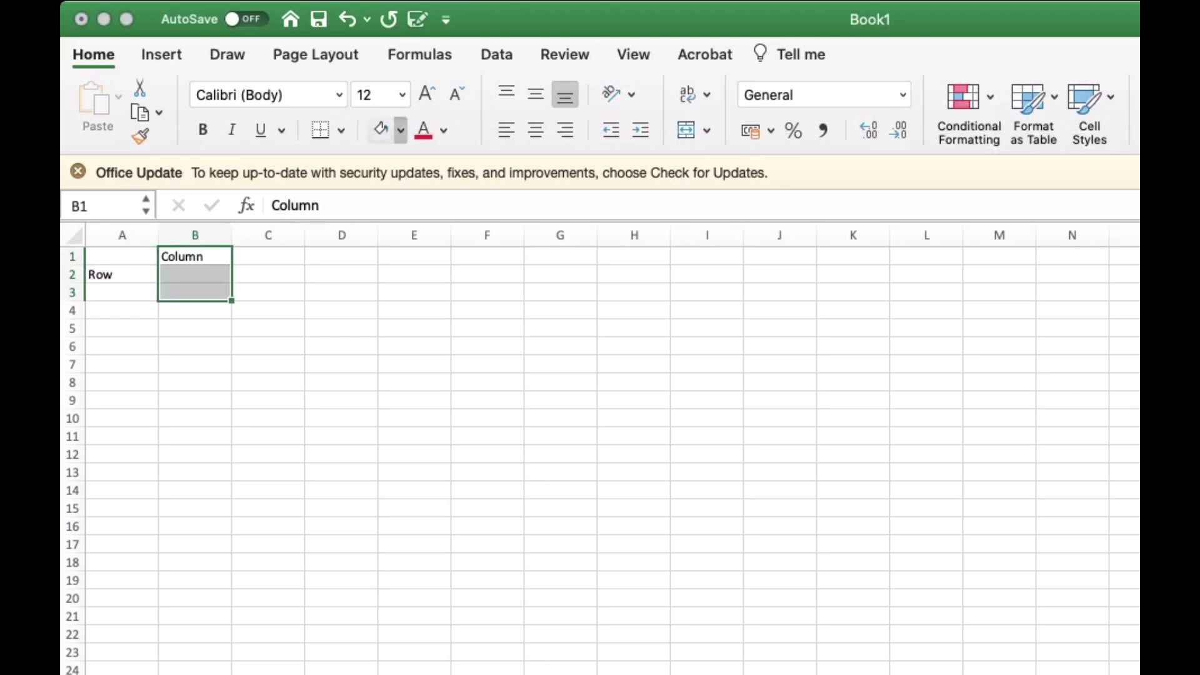
click(380, 130)
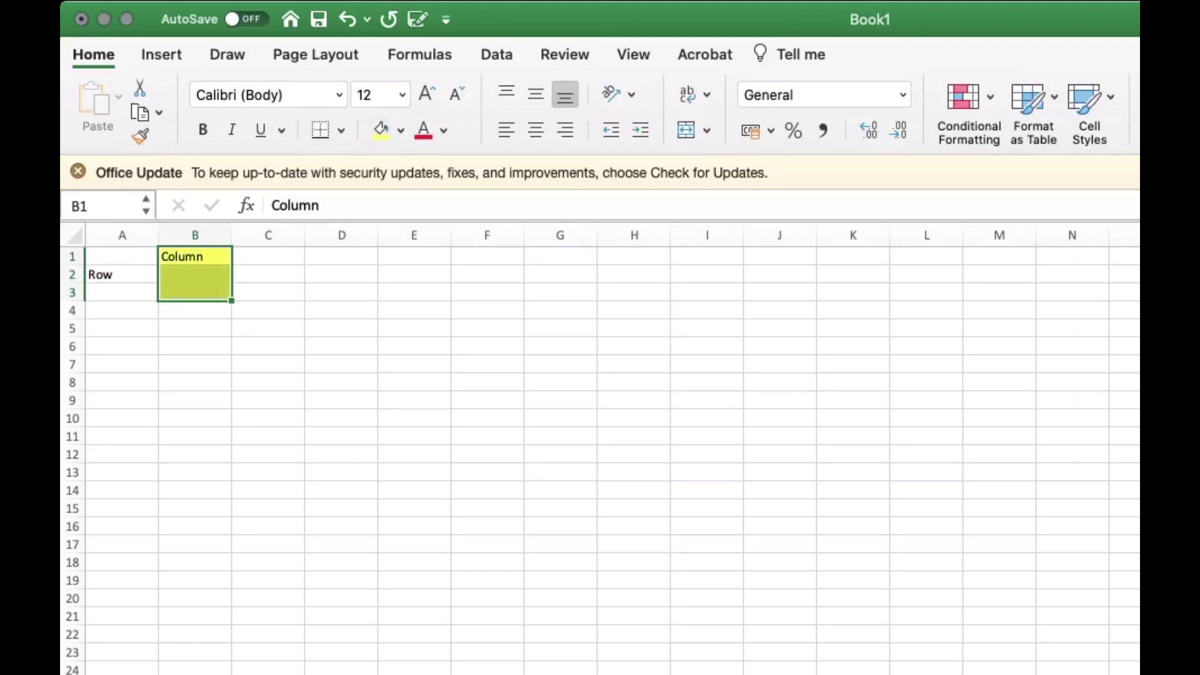
click(122, 275)
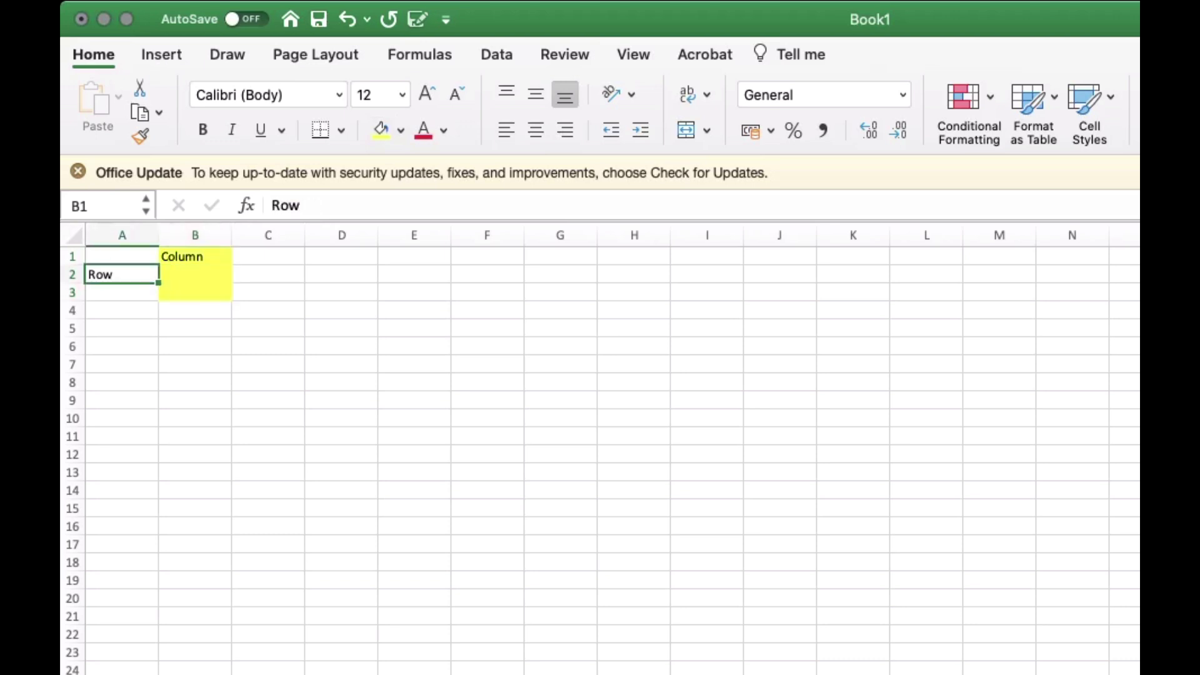
drag(122, 274, 269, 274)
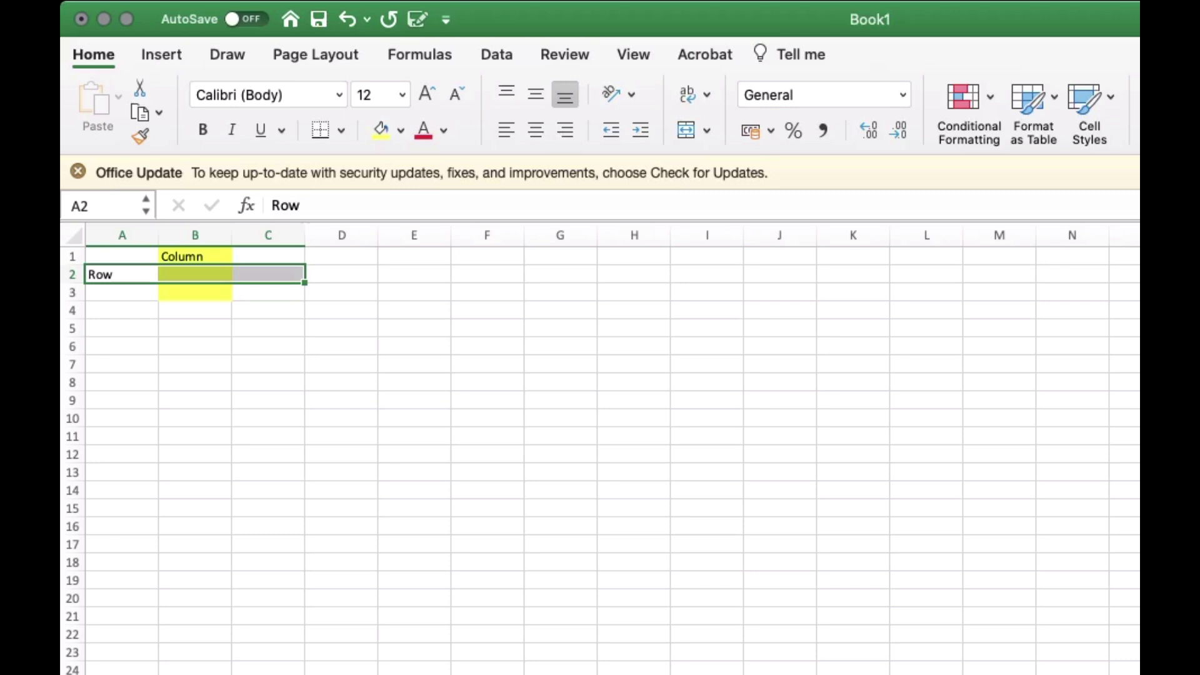
key(shift+Left)
key(shift+Left)
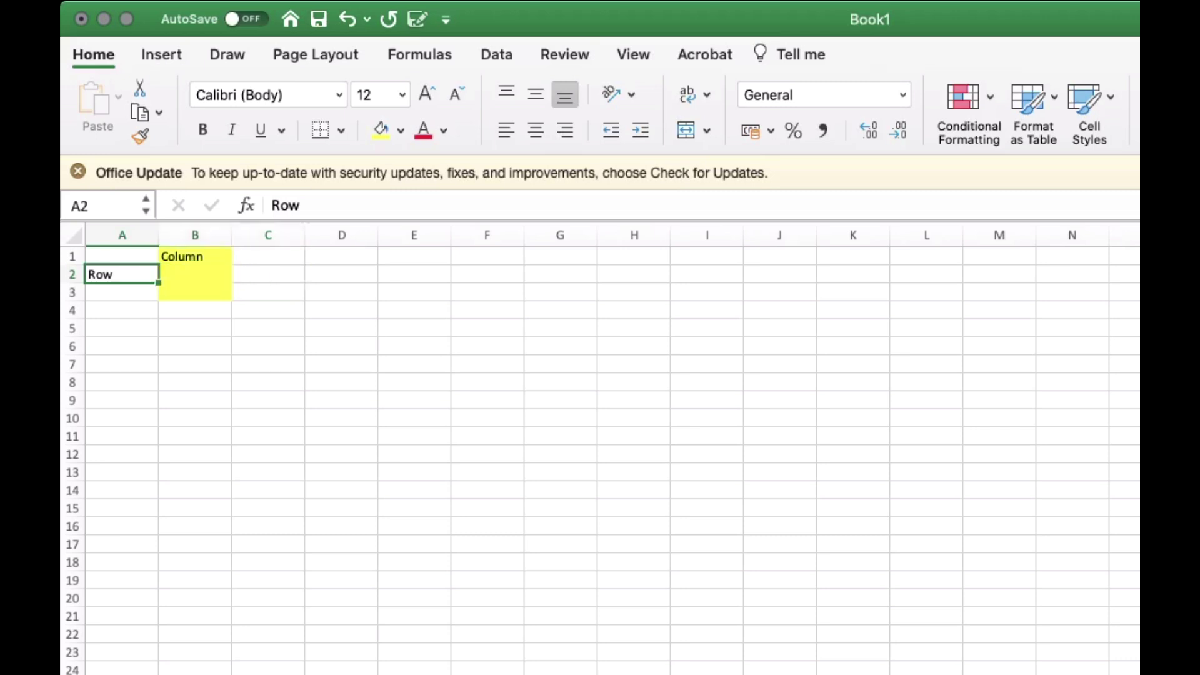
super+click(267, 274)
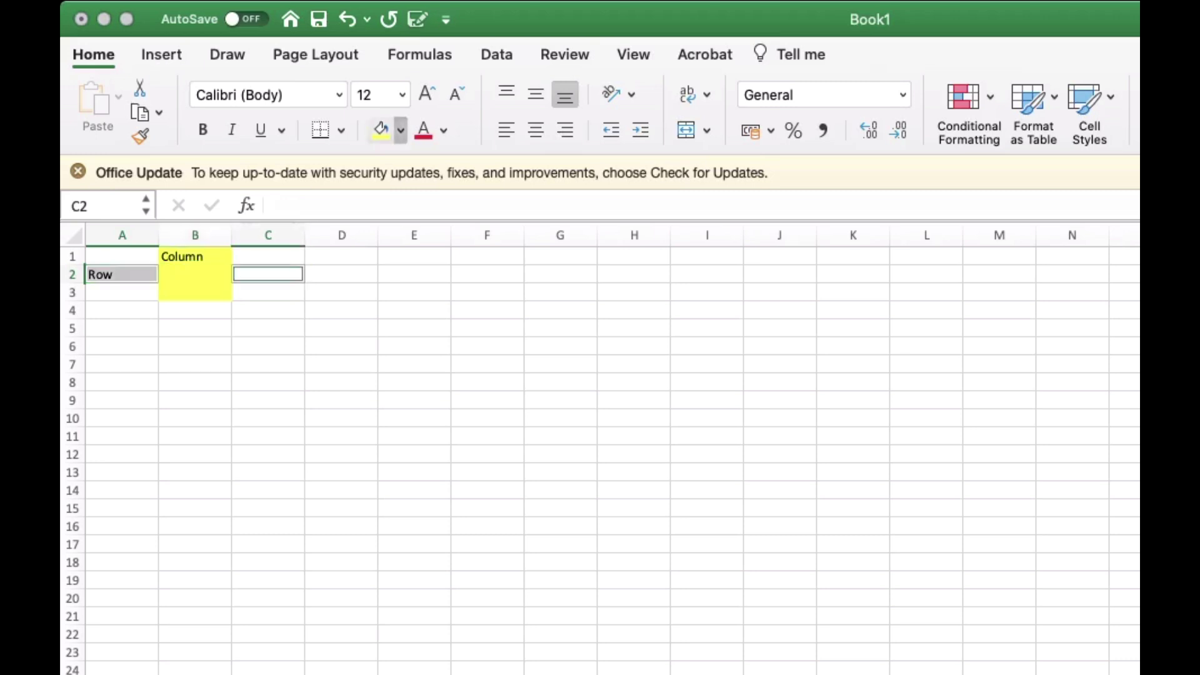
click(380, 130)
click(414, 345)
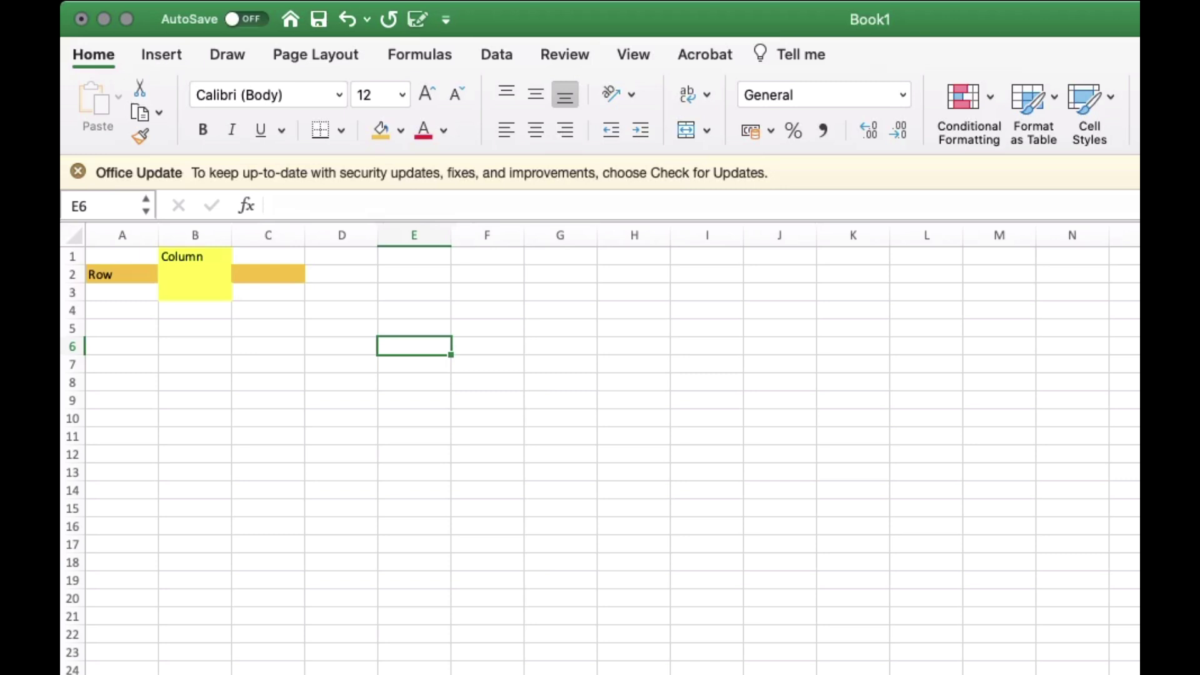
- Enter the headings "Column 1" in cell C4 and "Column 2" in cell D4
click(268, 310)
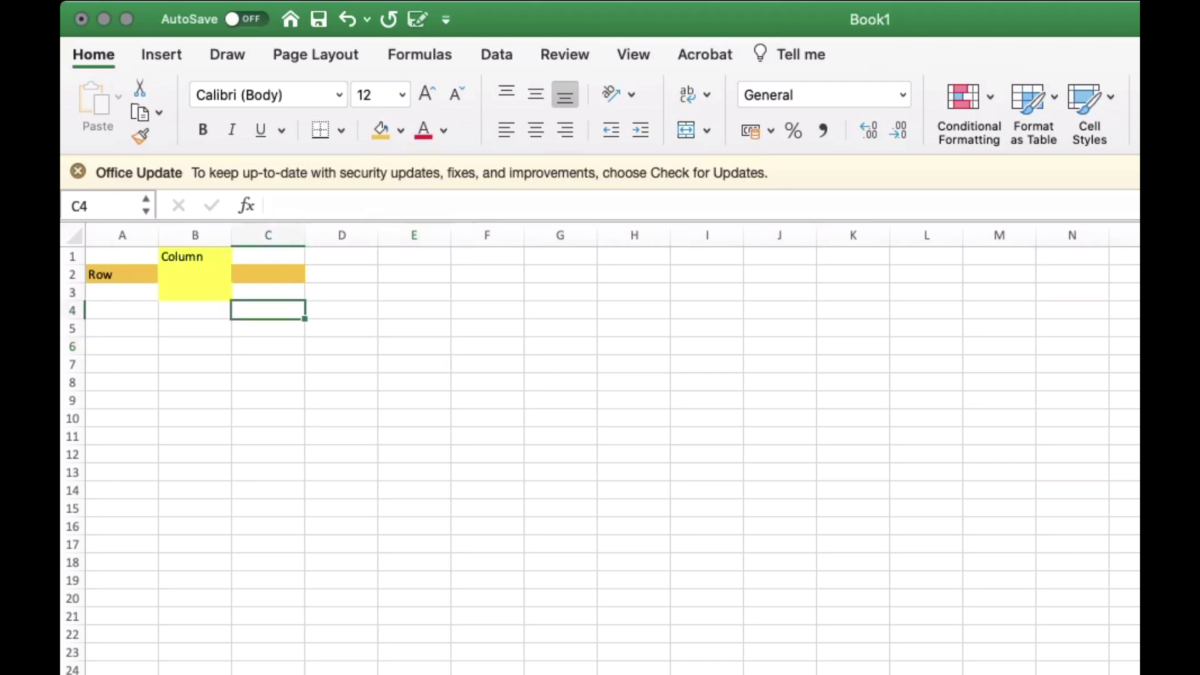
text(Column )
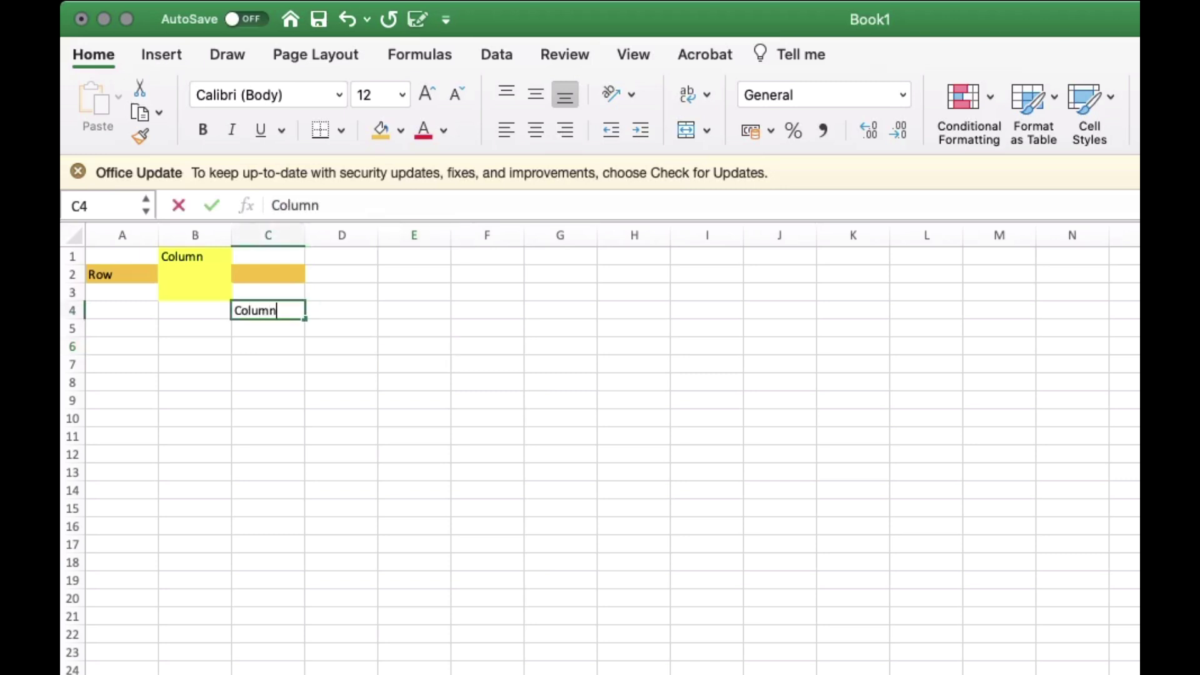
text(1)
key(Tab)
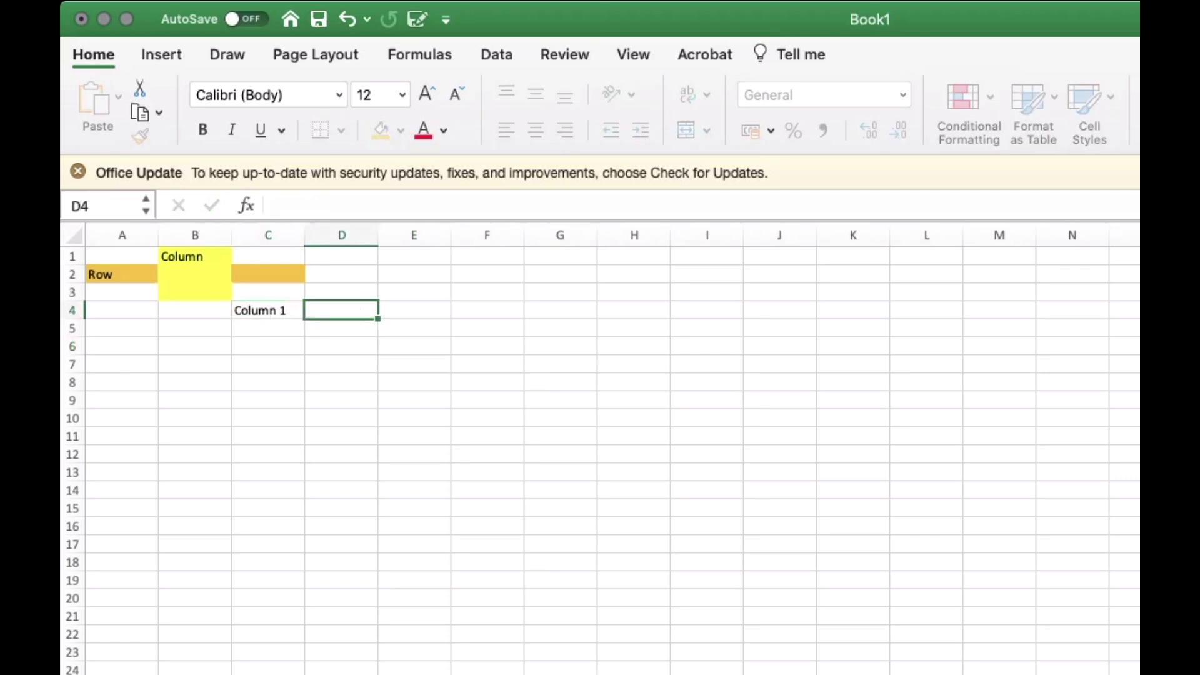
text(Column 2)
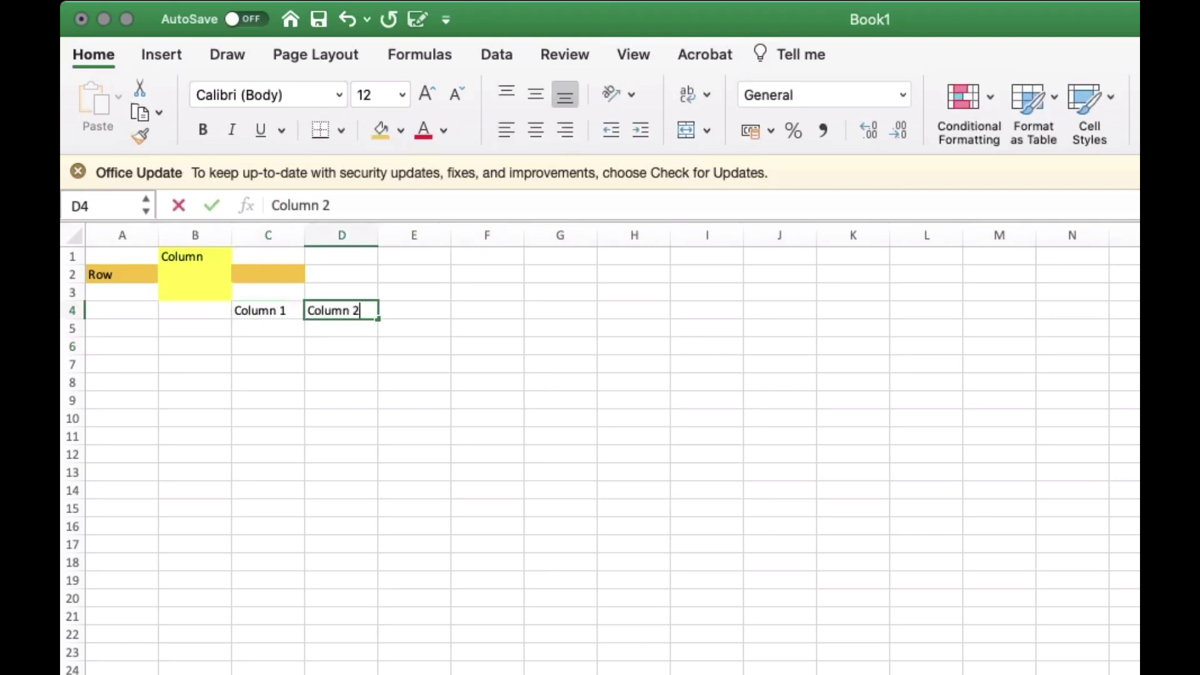
key(Return)
- Enter the row labels "Row 1" in cell B5 and "Row 2" in cell B6
key(Left)
key(Left)
text(Row 1)
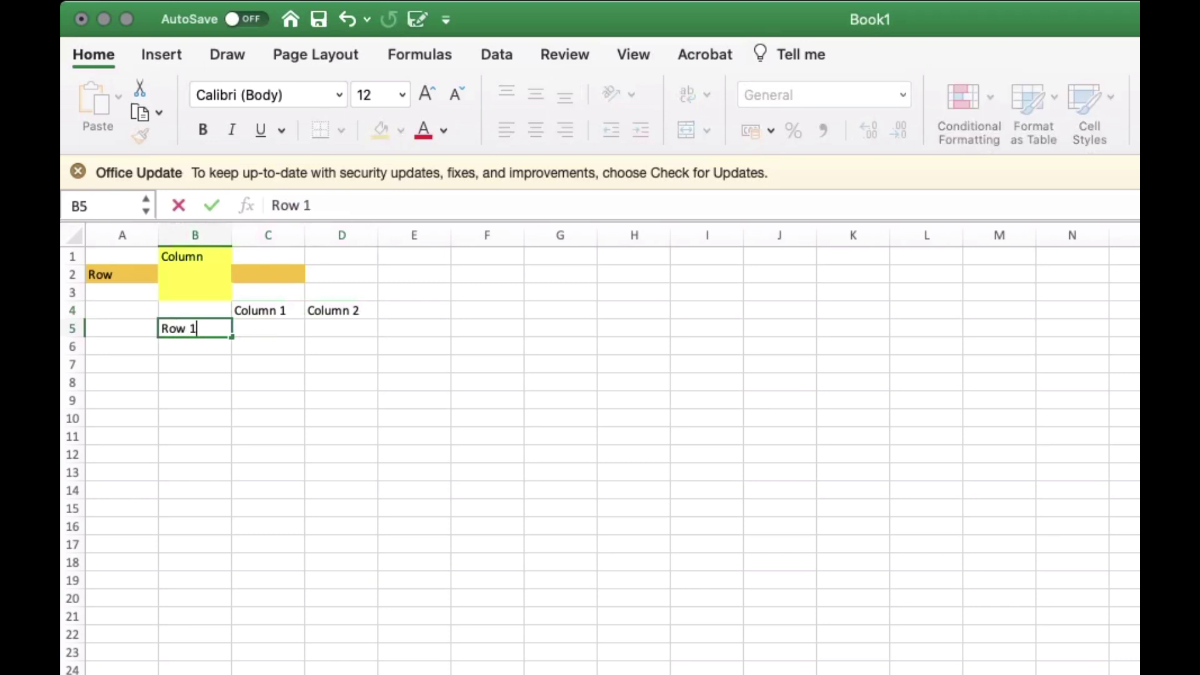
key(Return)
text(Row 2)
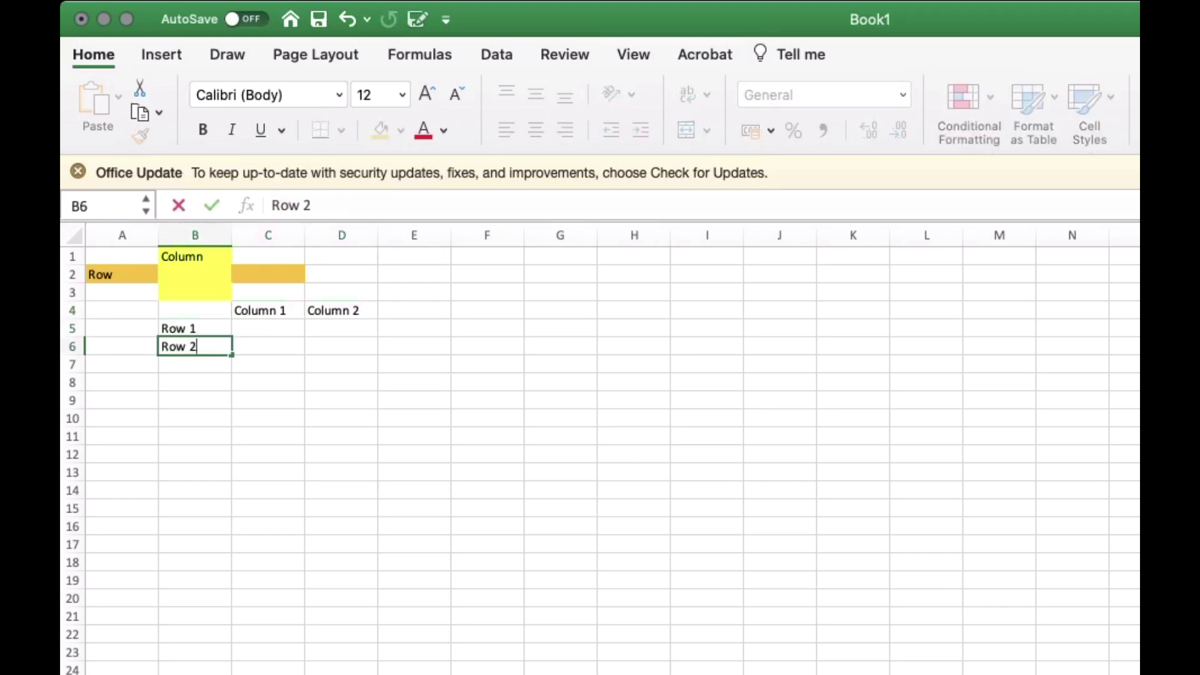
key(Tab)
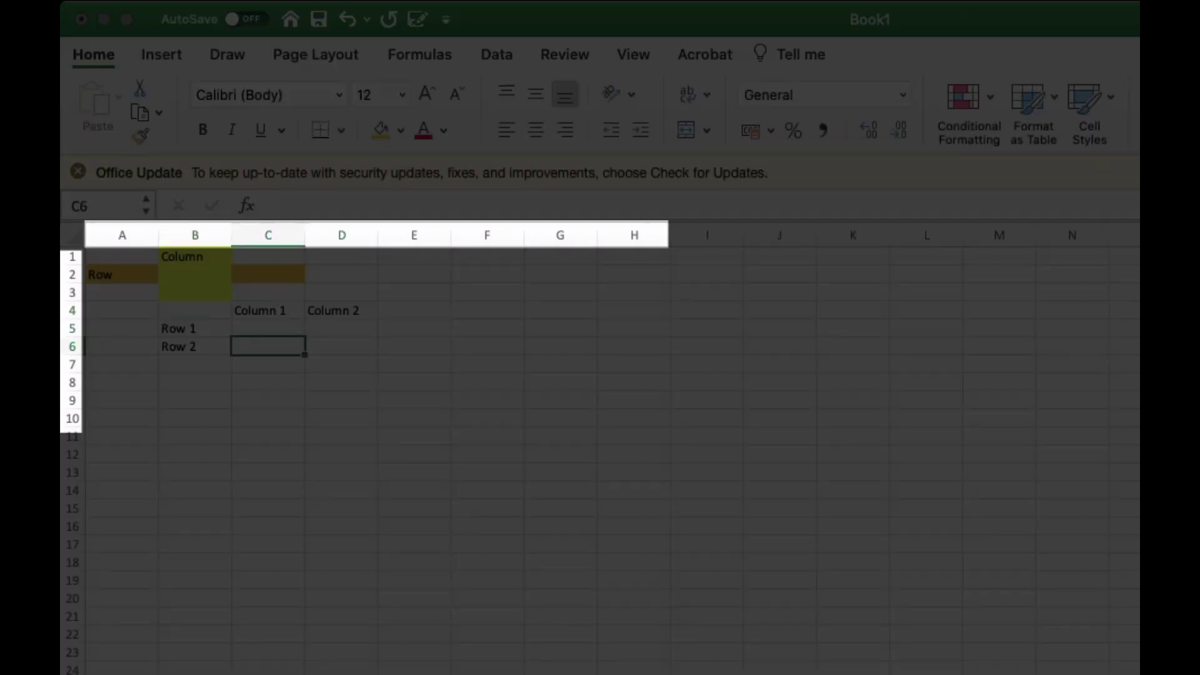
- Fill the small table with numbers: 1 in C5 and D5, and 10 in C6 and D6
key(Up)
text(1)
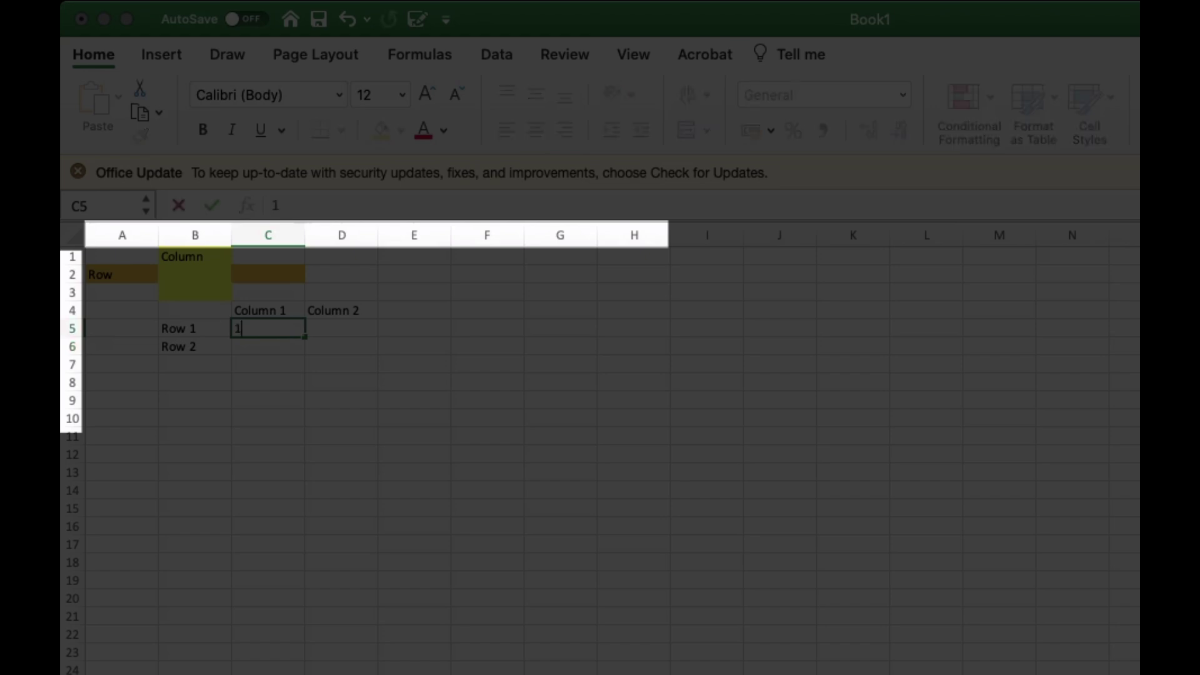
key(Tab)
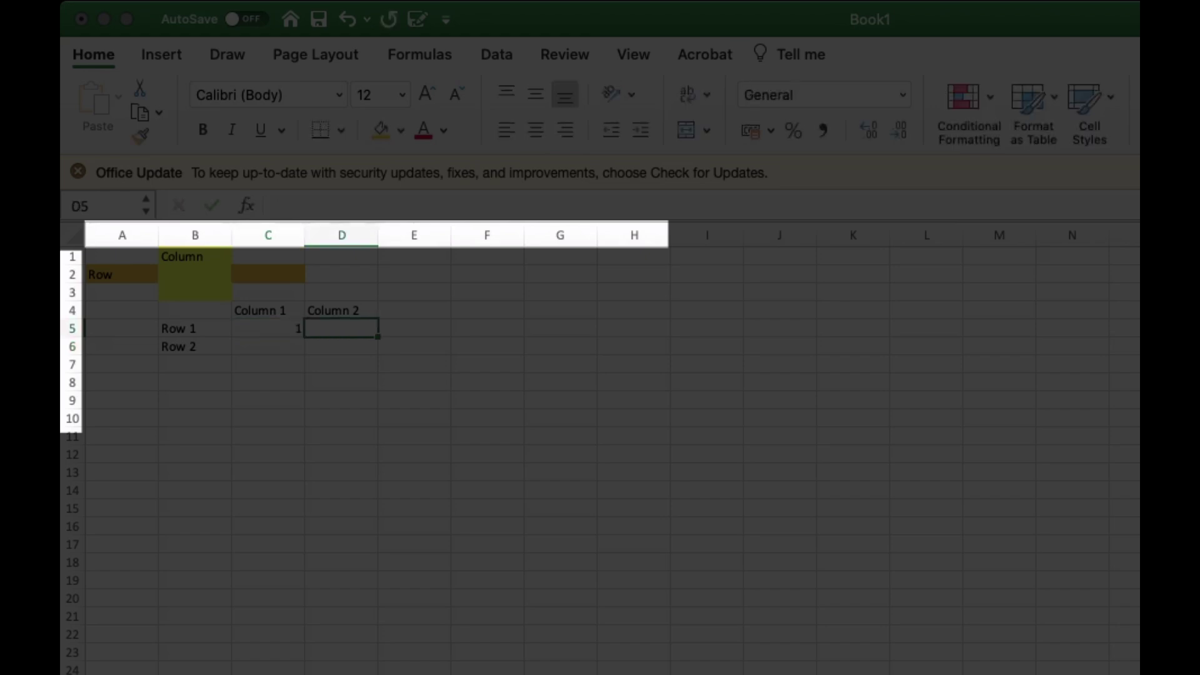
text(1)
key(Return)
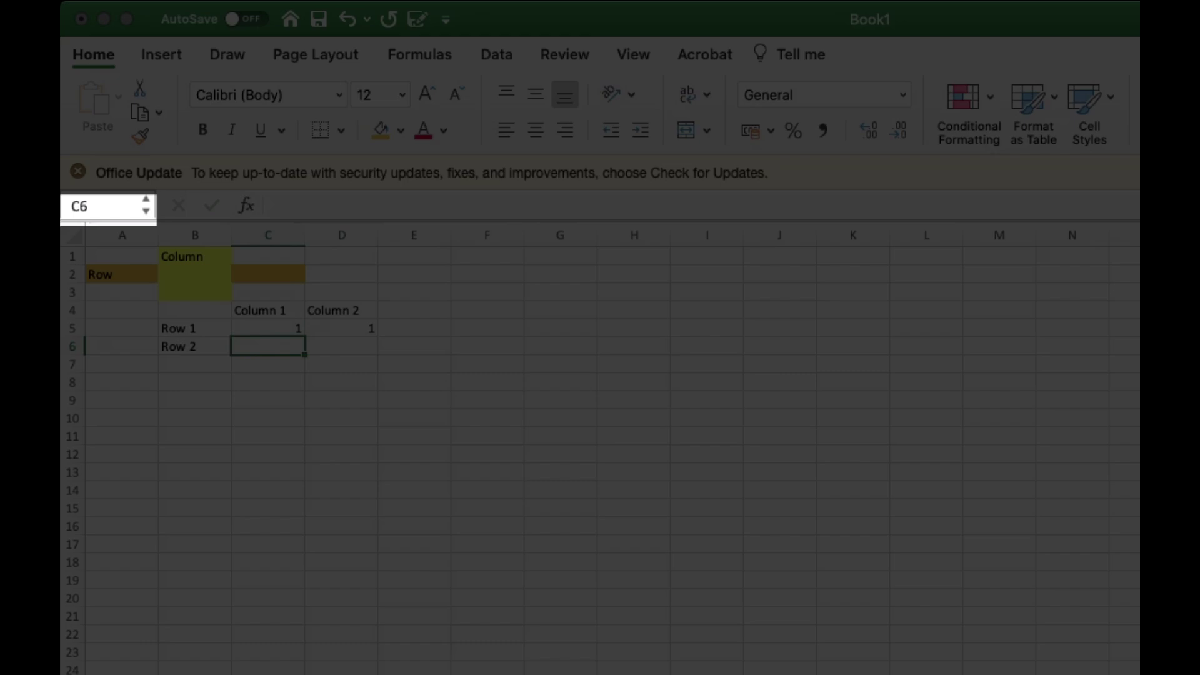
text(10)
key(Tab)
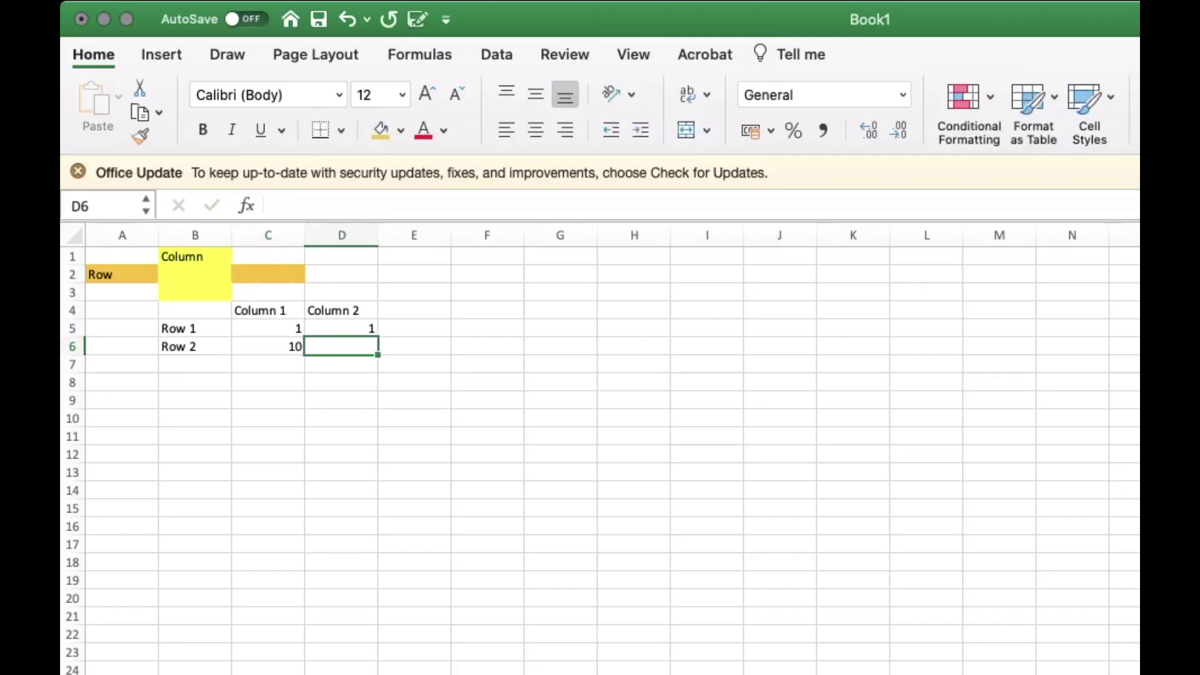
text(10)
key(Return)
- Enter the heading "Addition" in cell E4, next to the Column 2 heading
key(Right)
key(Right)
key(Right)
key(Up)
key(Up)
key(Up)
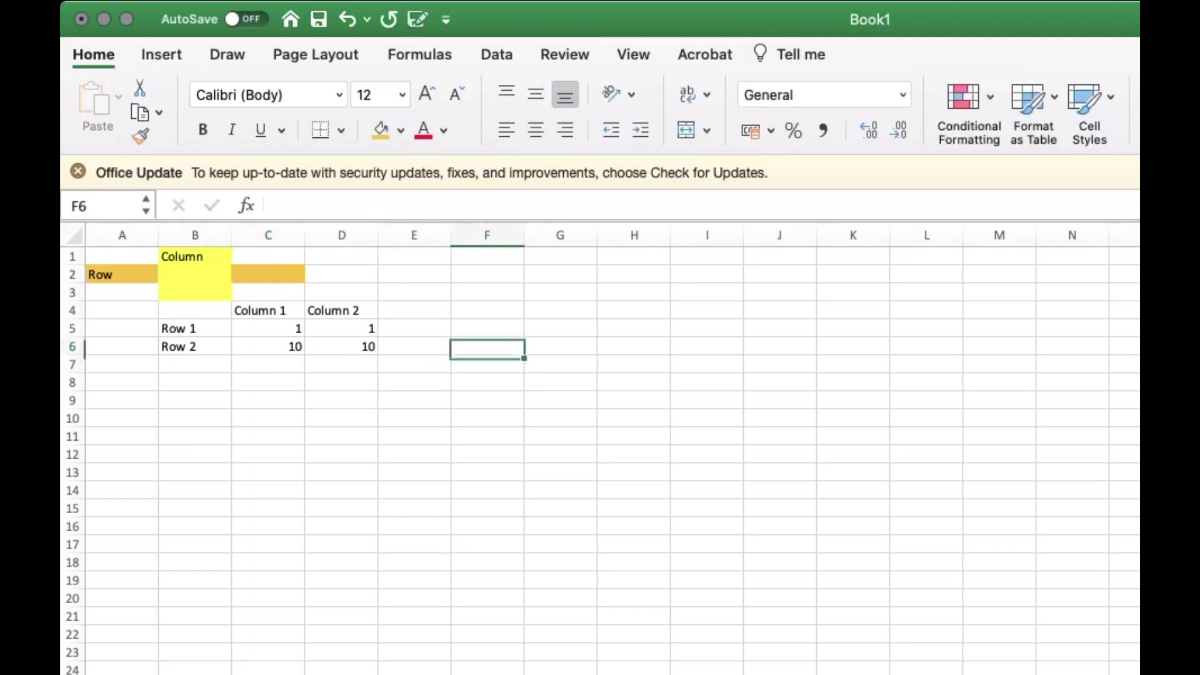
key(Left)
text(Adition)
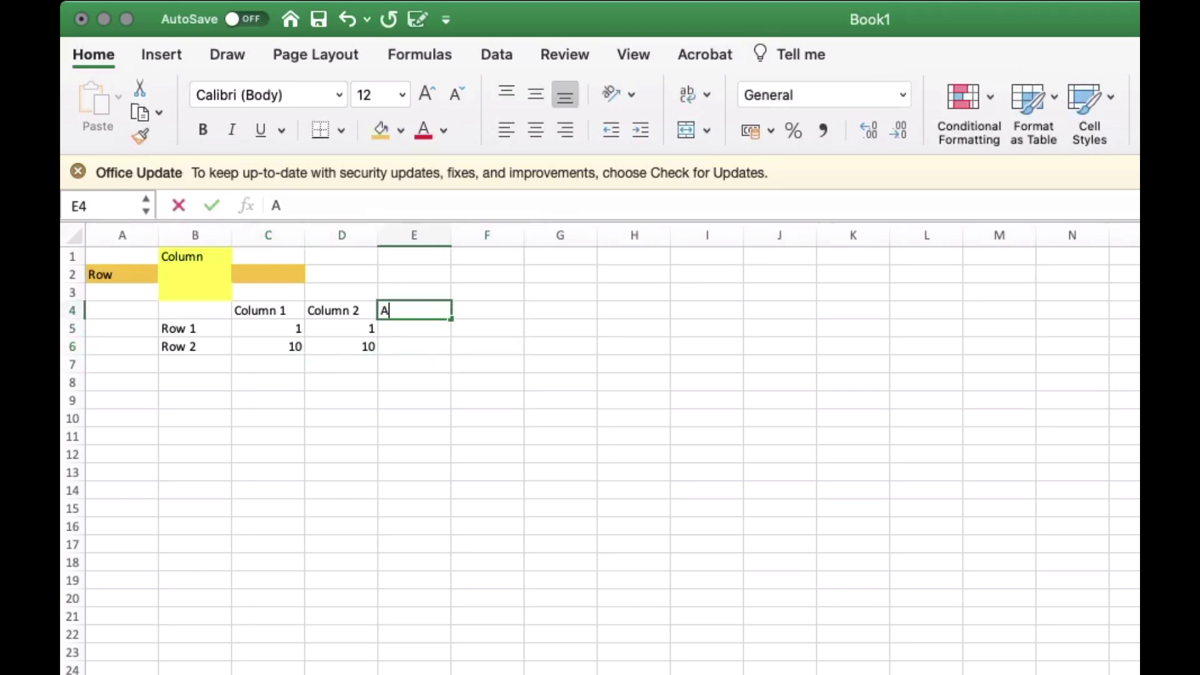
key(BackSpace)
key(BackSpace)
key(BackSpace)
key(BackSpace)
key(BackSpace)
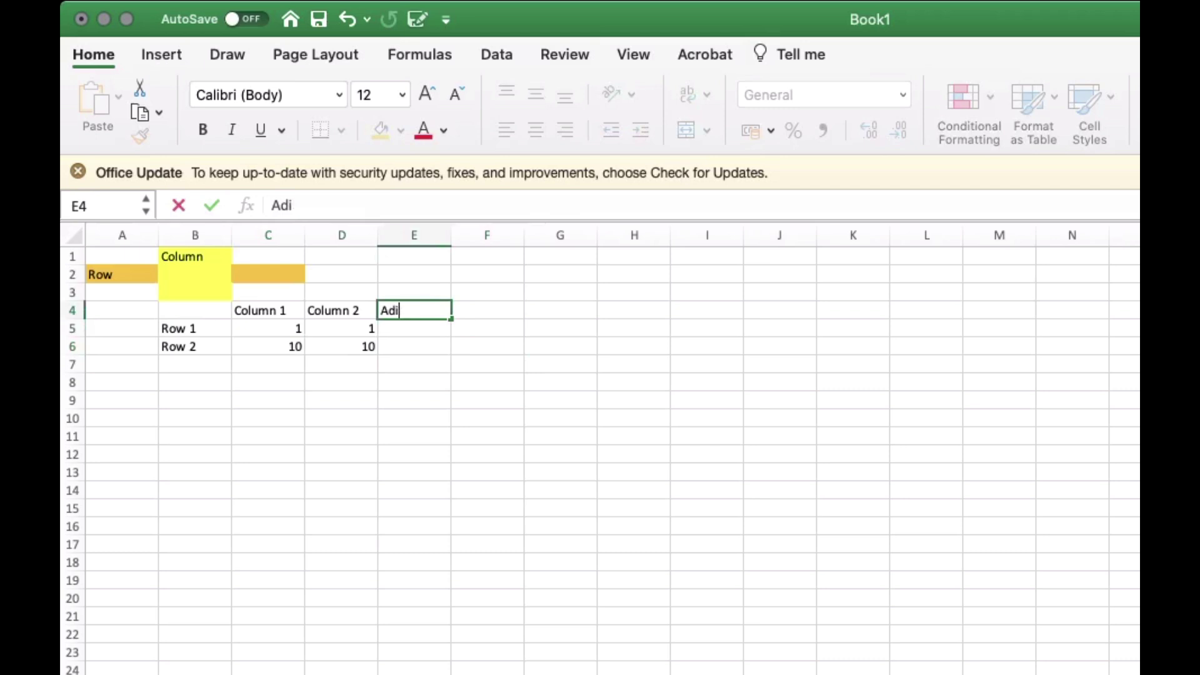
text(dition)
key(Tab)
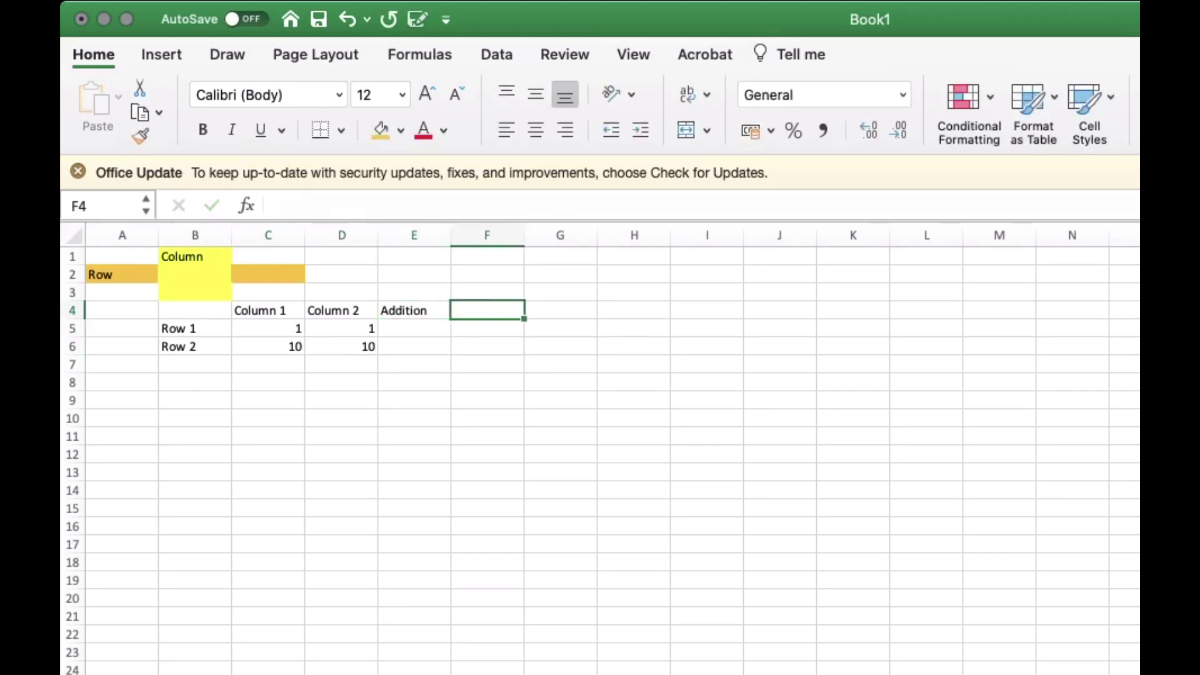
- Enter the headings "Subtraction", "Multiplication" and "Division" in F4:H4, and autofit column G to its contents
text(Subtraction)
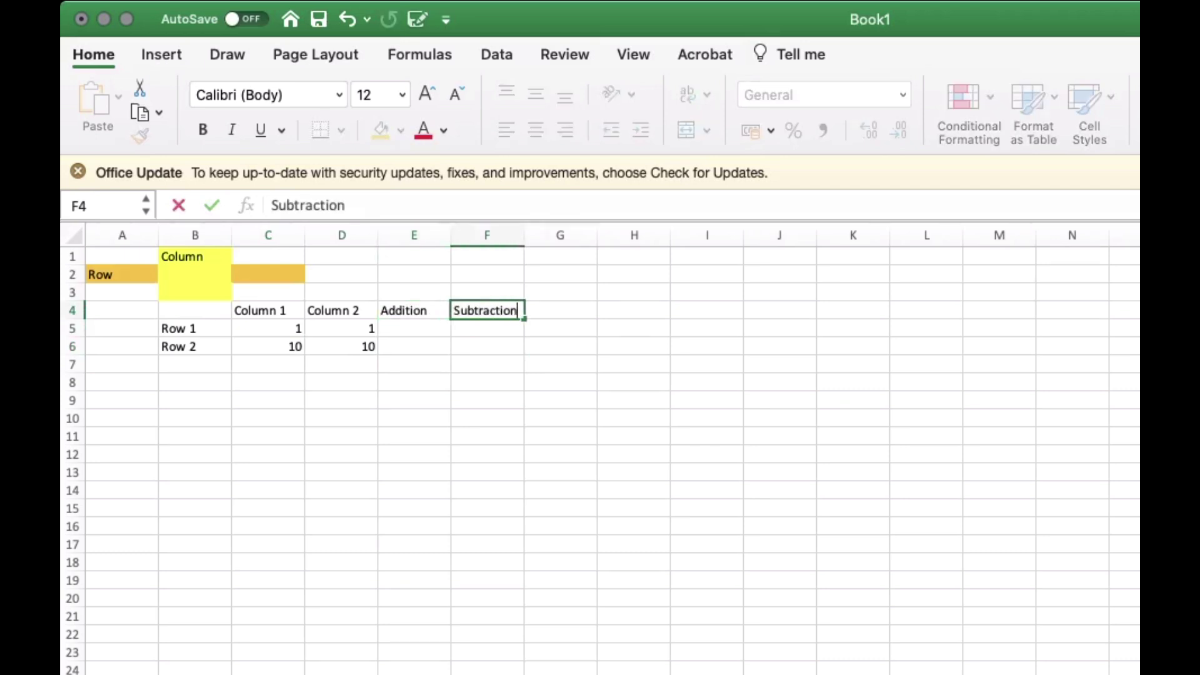
key(Tab)
text(Multiplication)
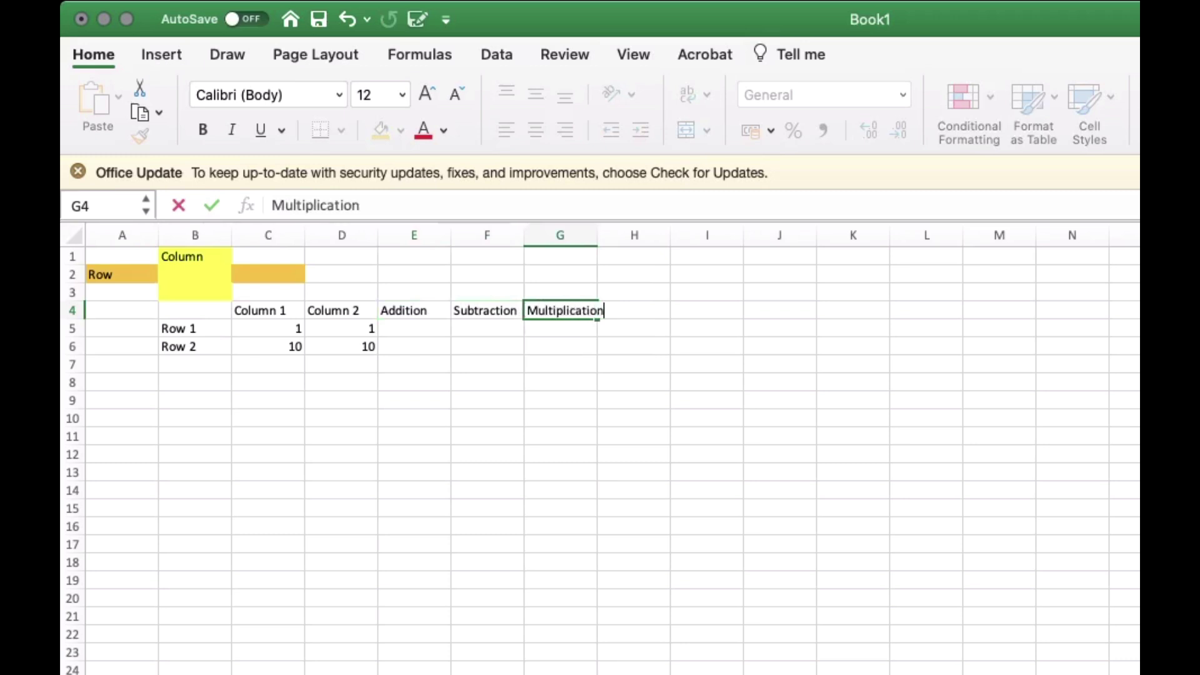
key(Tab)
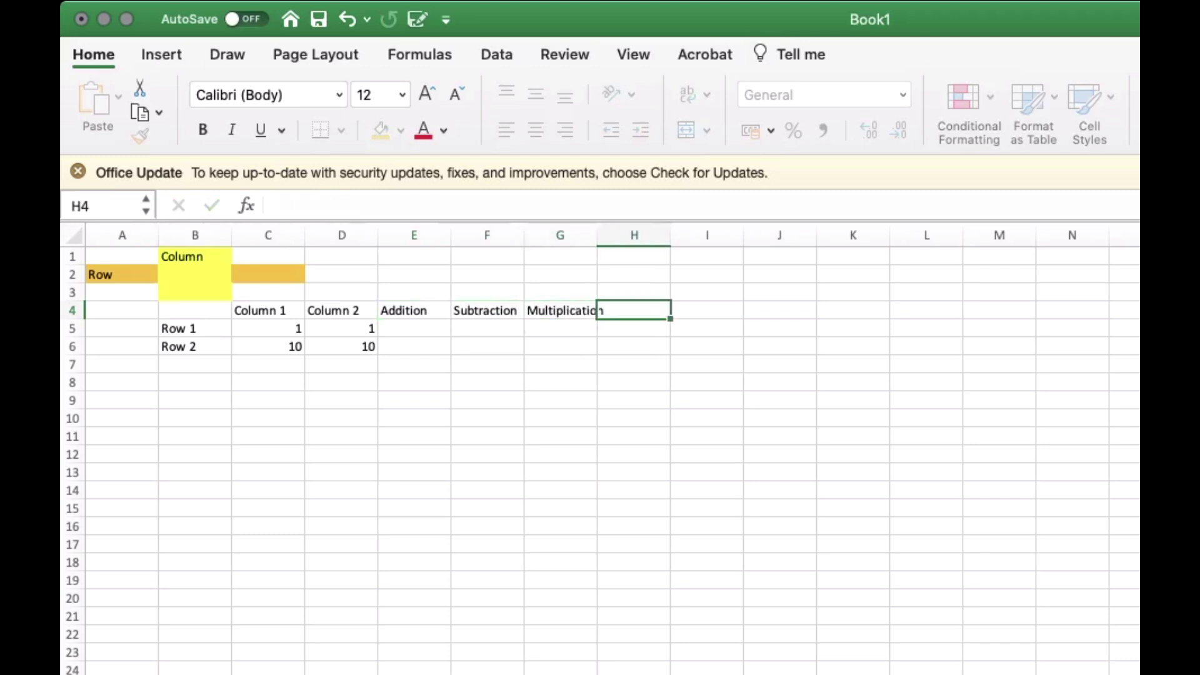
text(Division)
key(Return)
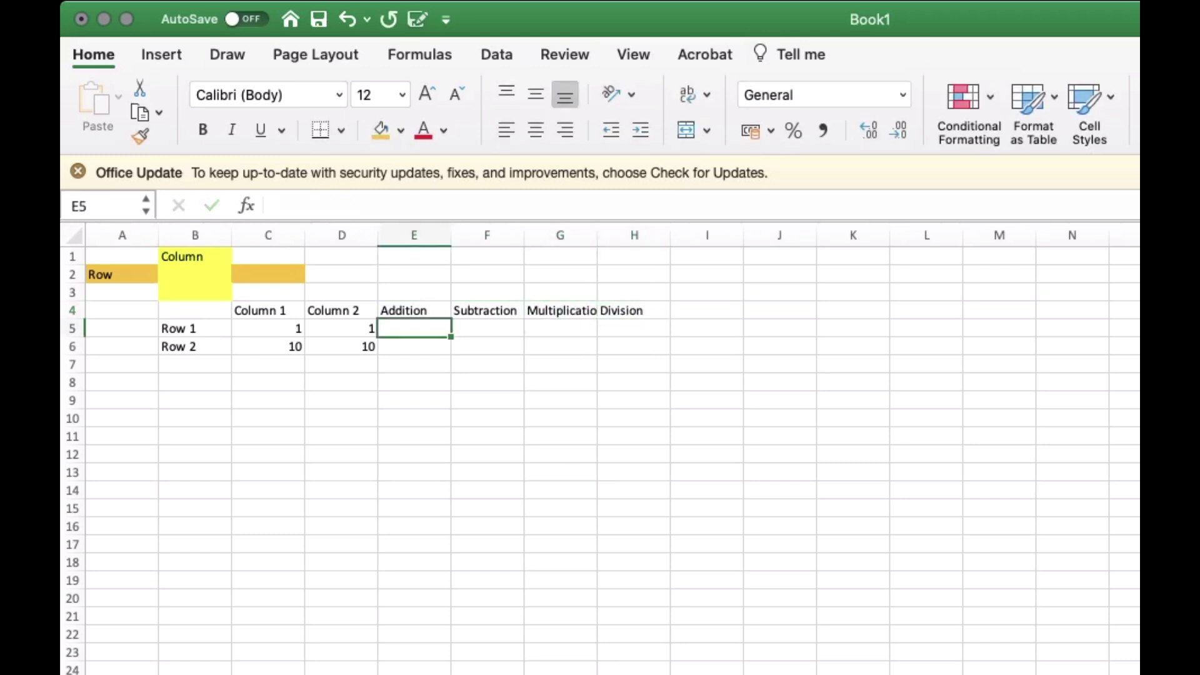
double_click(597, 235)
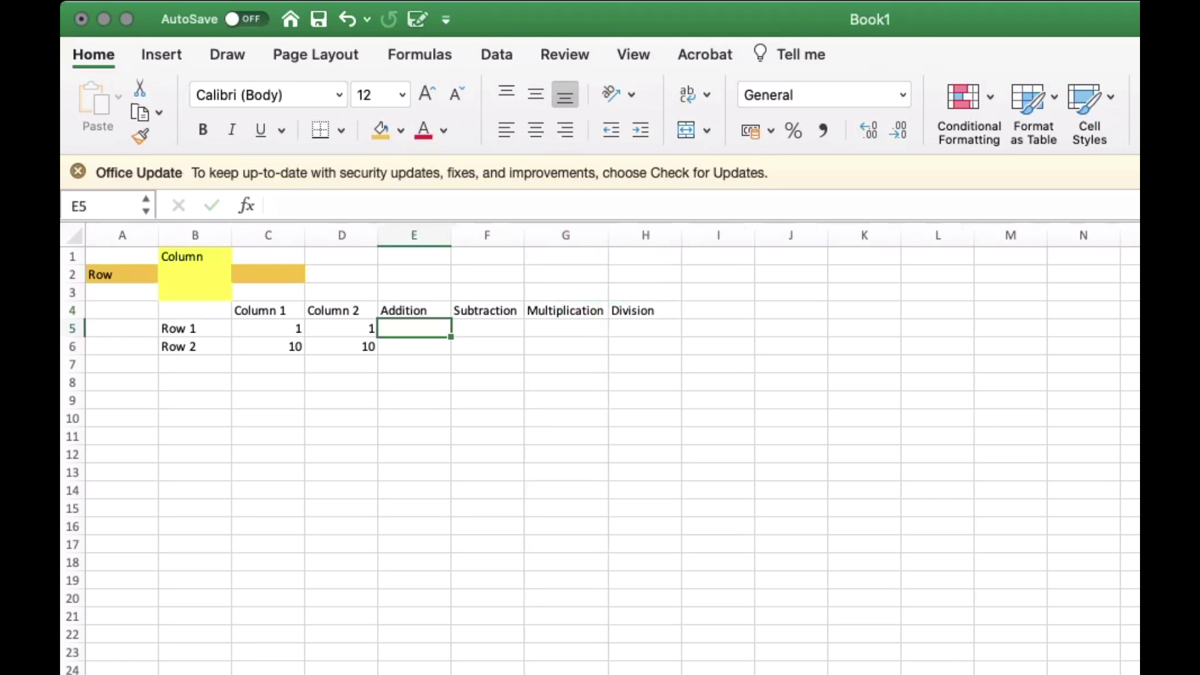
- Enter the formula =C5+D5 in cell E5 to add the two Row 1 values
text(=)
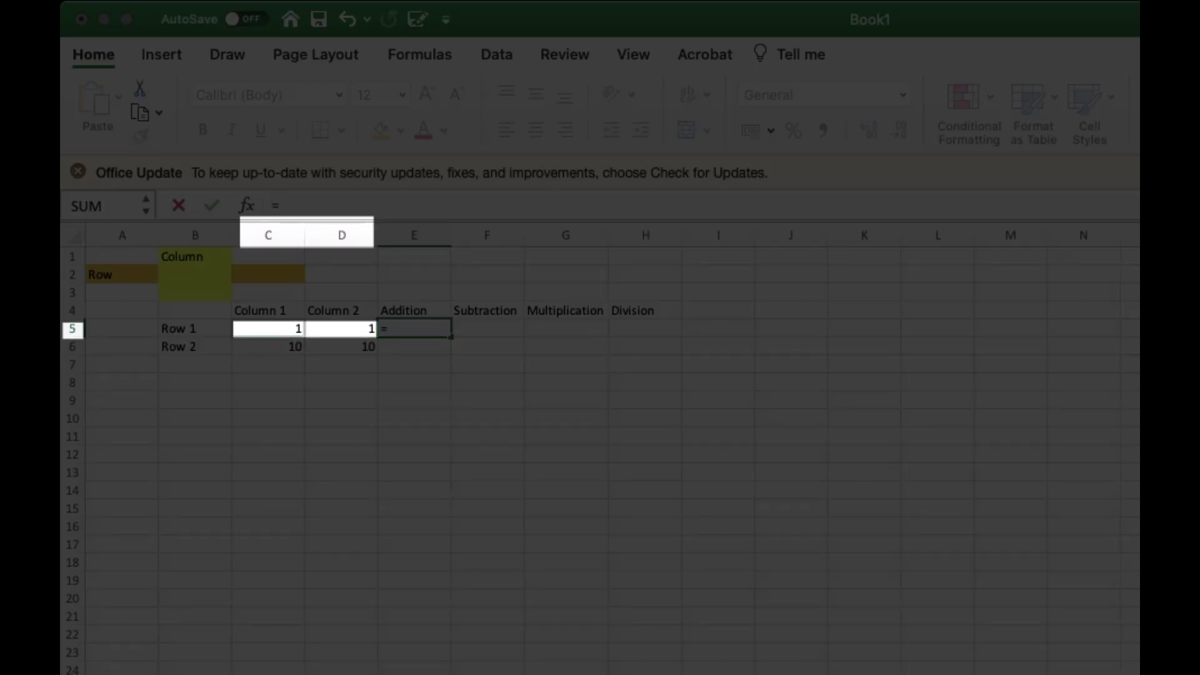
click(268, 328)
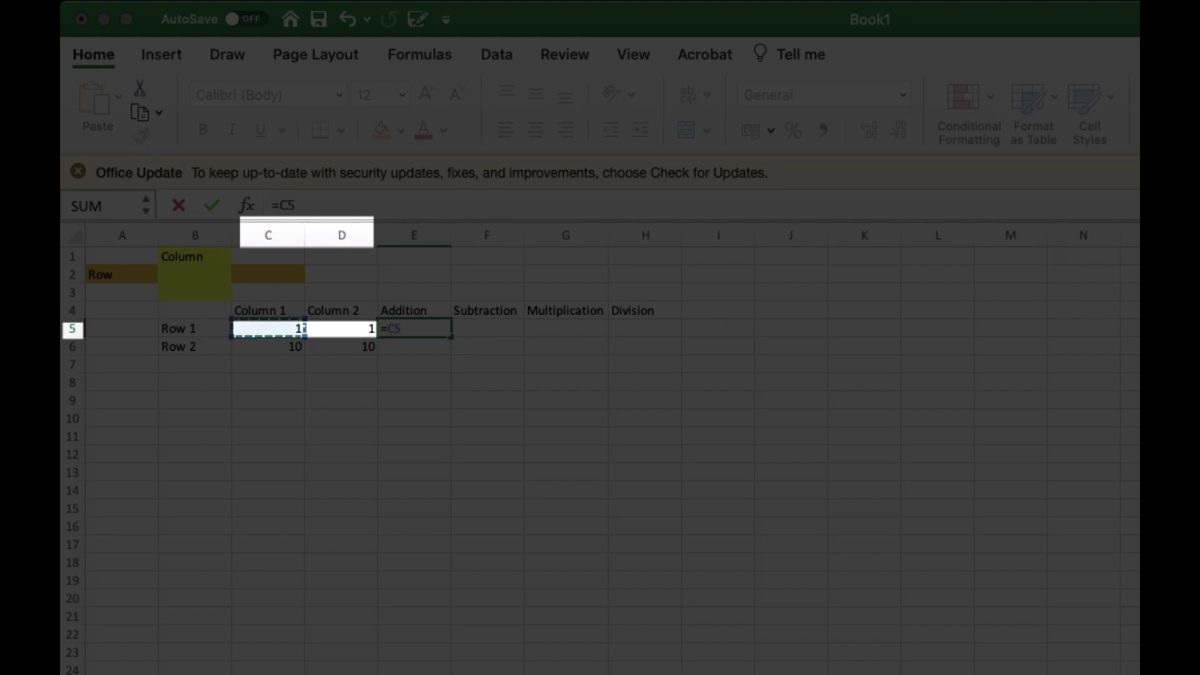
text(+)
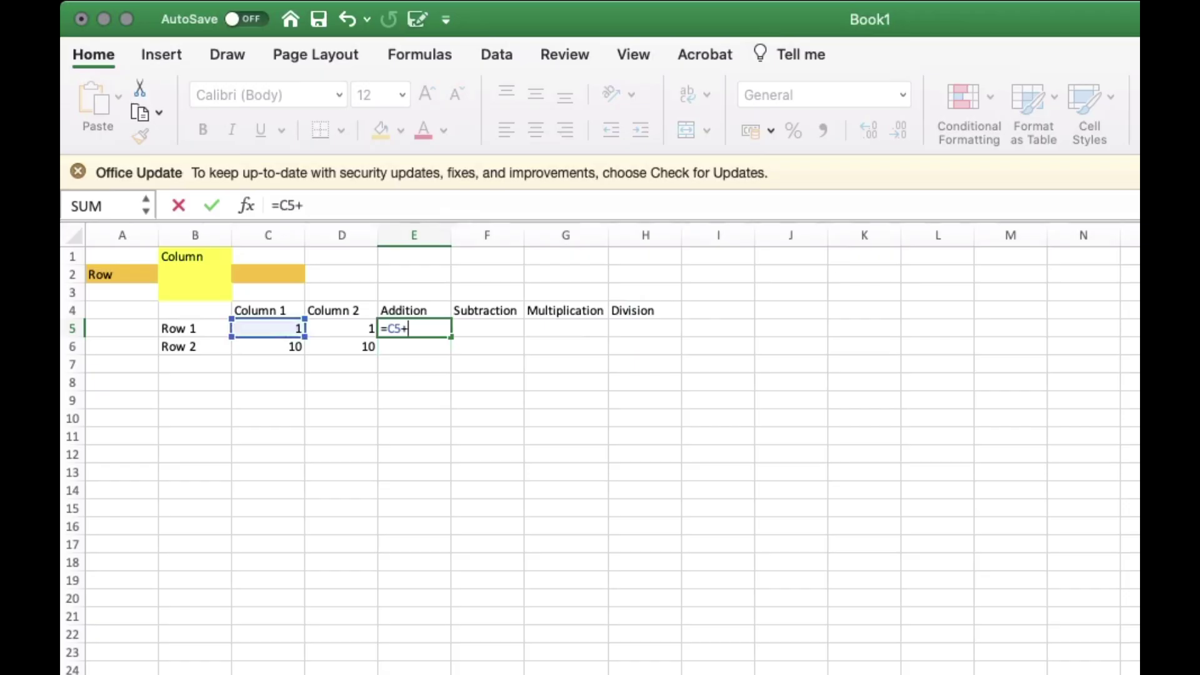
click(342, 328)
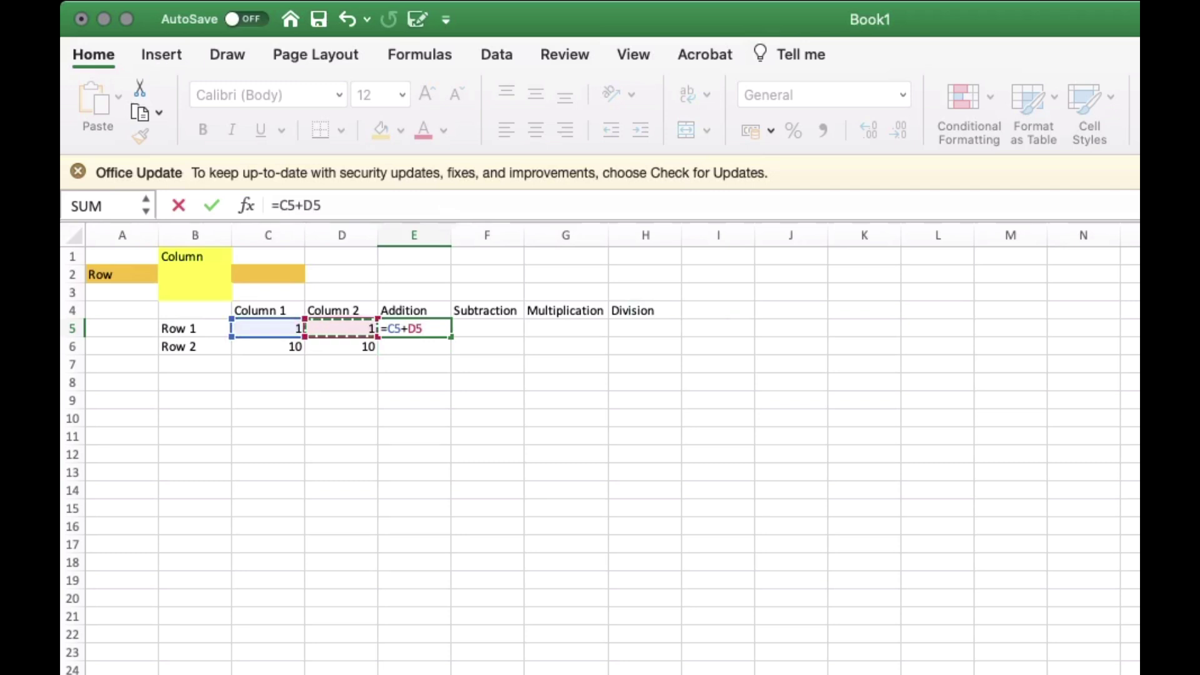
key(Return)
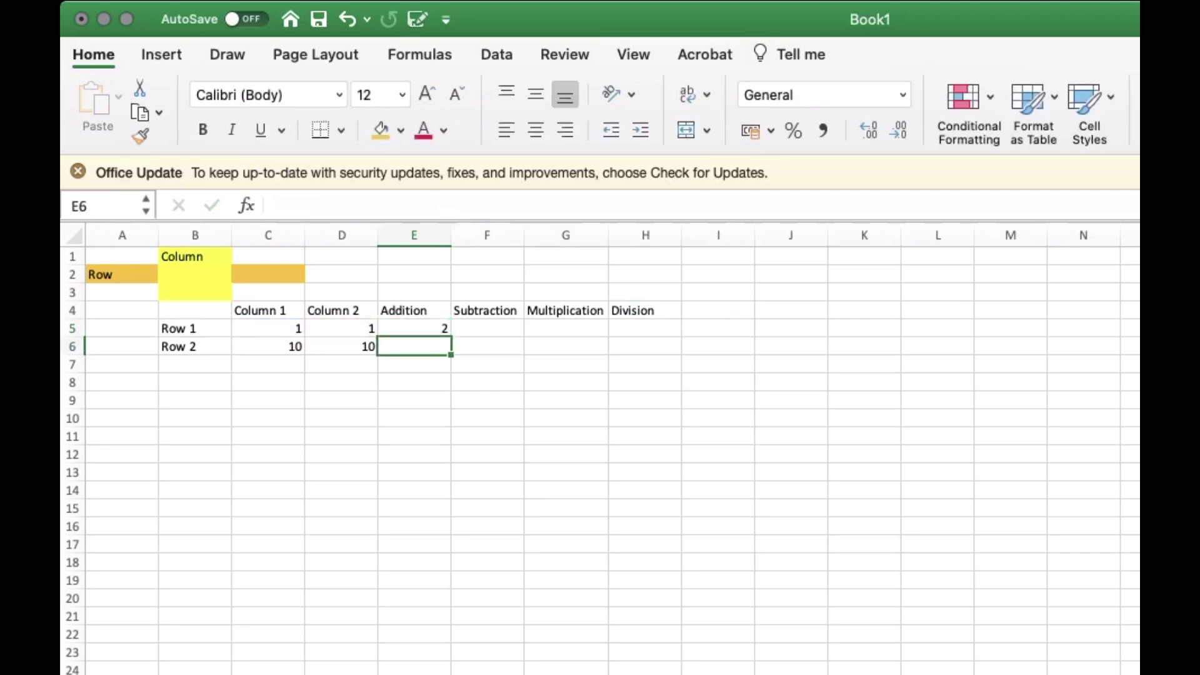
- Fill cell E5, the Row 1 addition result, with yellow
click(414, 328)
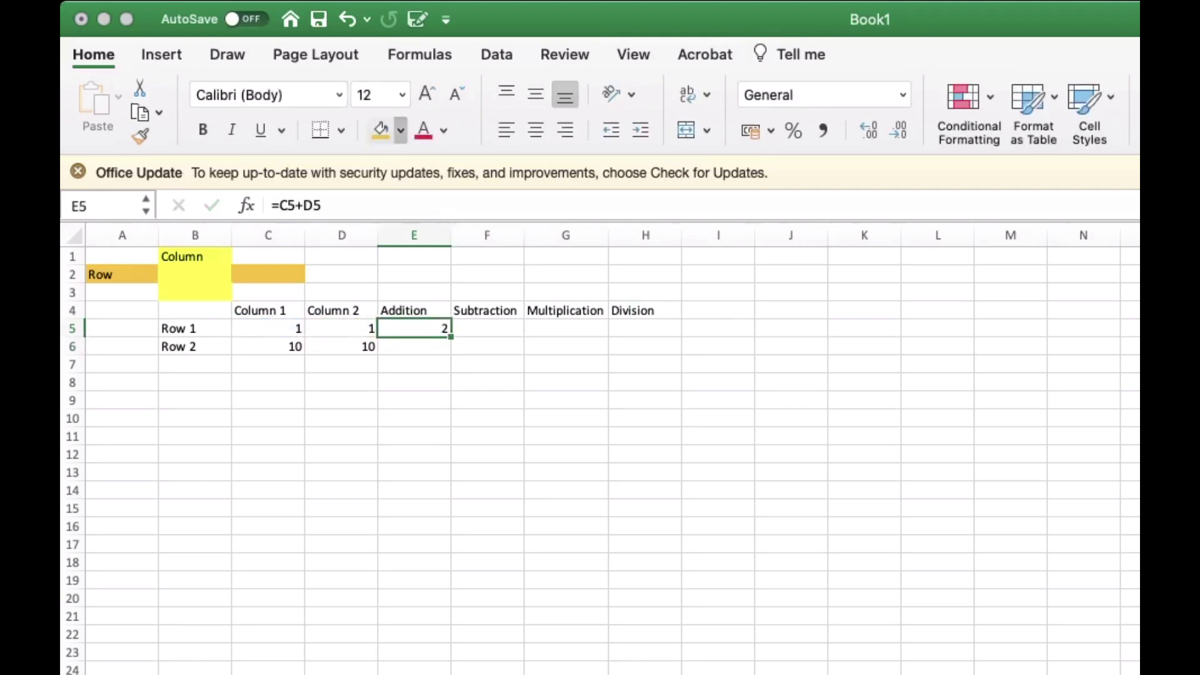
click(381, 130)
click(566, 436)
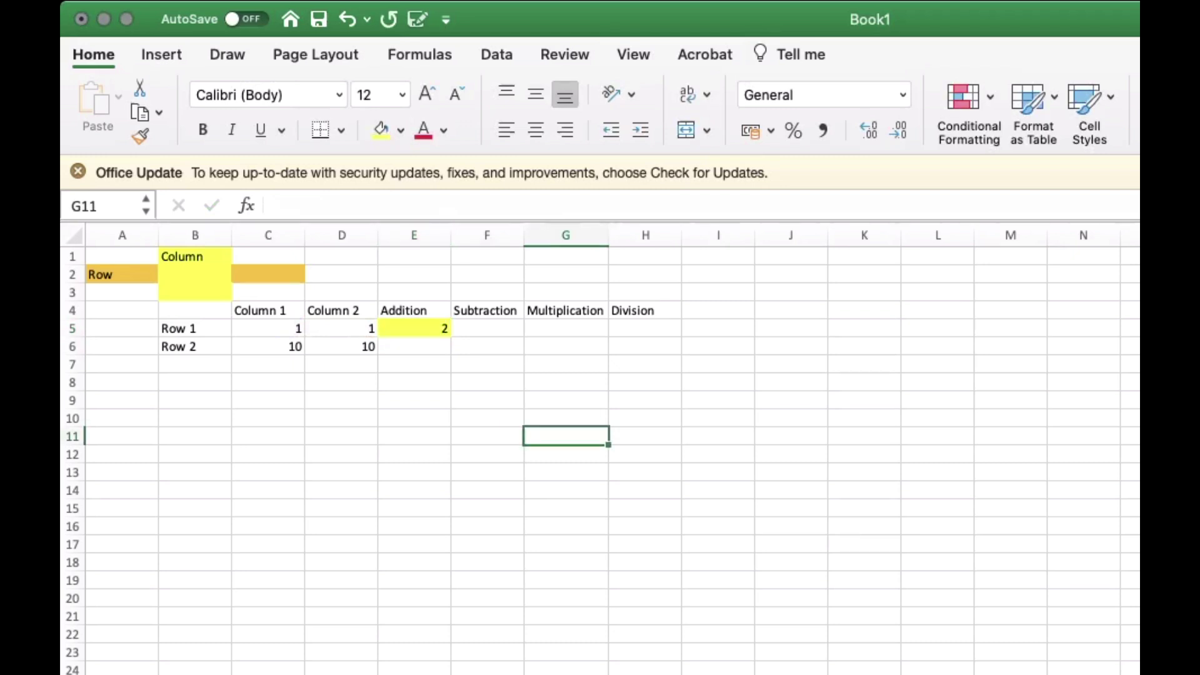
- Enter the formula =C6+D6 in cell E6 to add the two Row 2 values
click(414, 347)
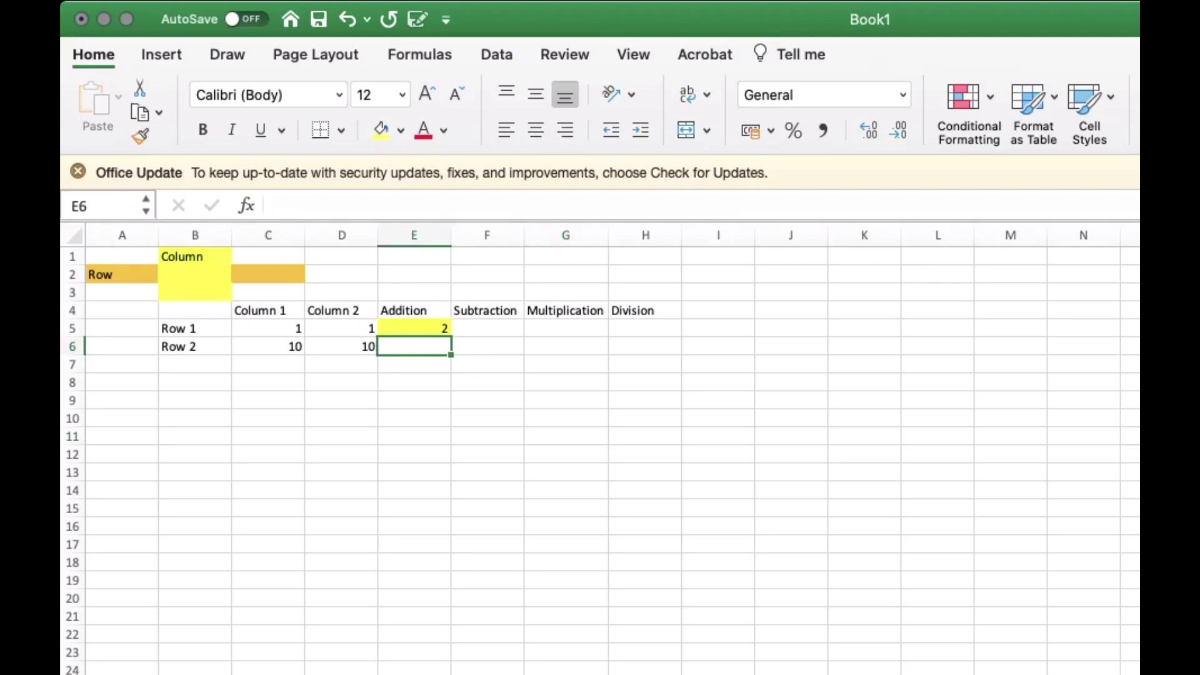
text(=)
click(268, 346)
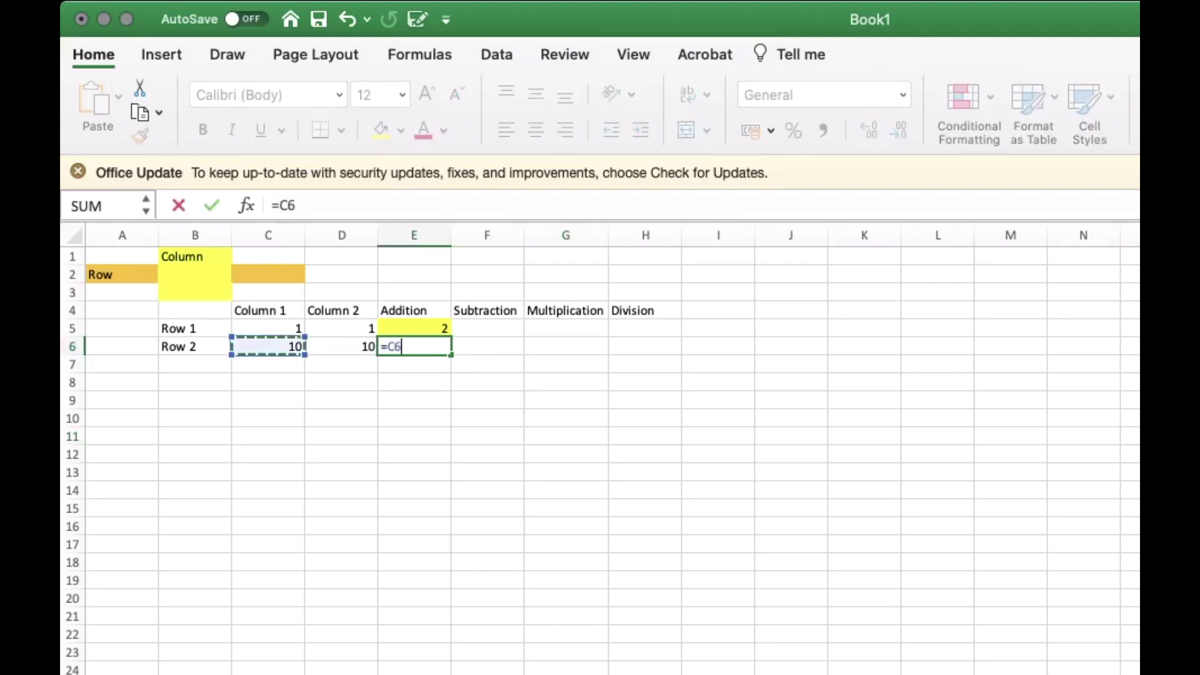
text(+)
click(374, 346)
key(Return)
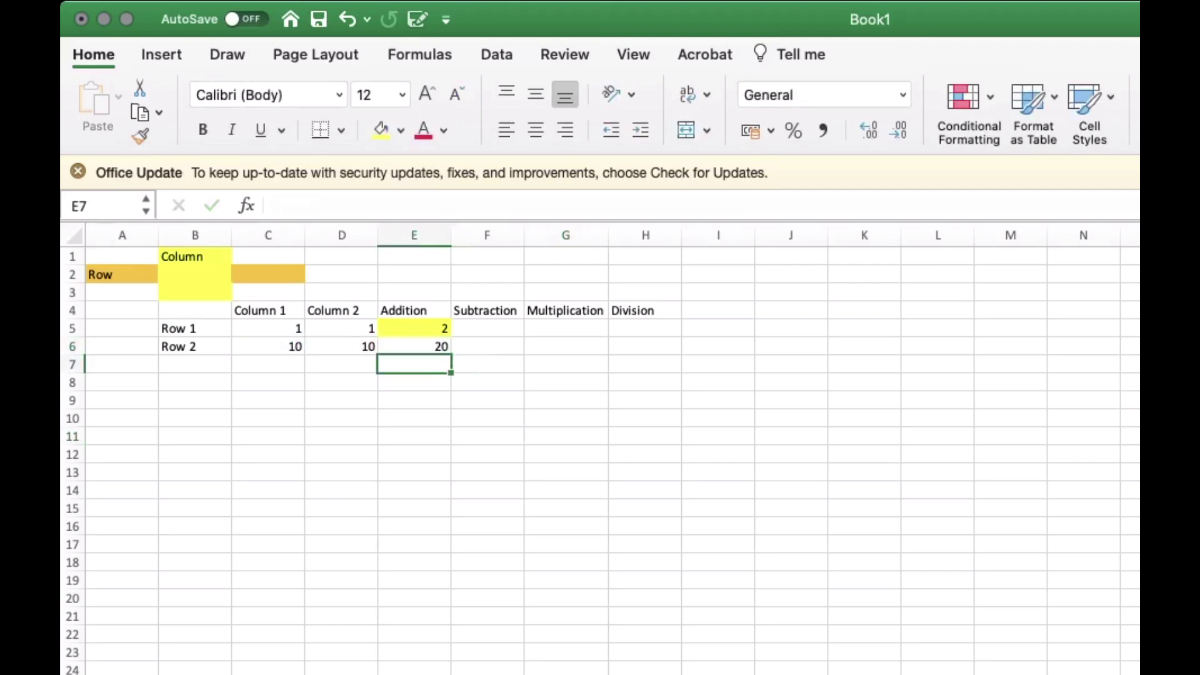
- Fill cell E6, the Row 2 addition result, with the same orange as the Row label
click(414, 347)
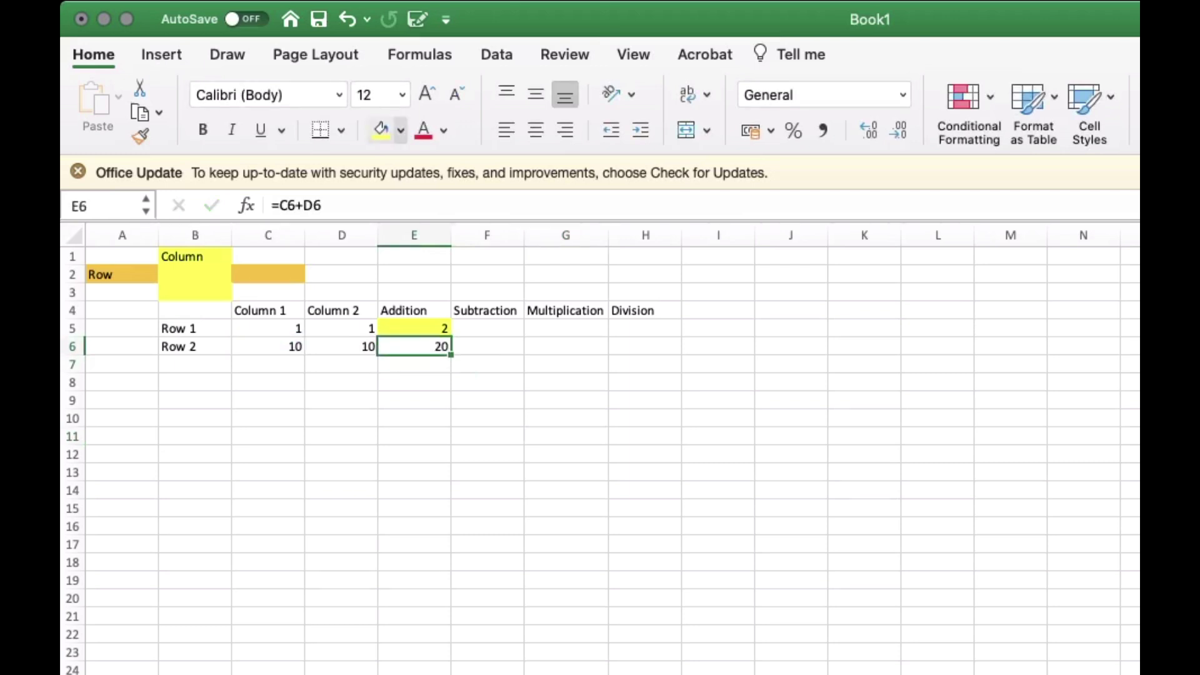
click(381, 130)
click(565, 382)
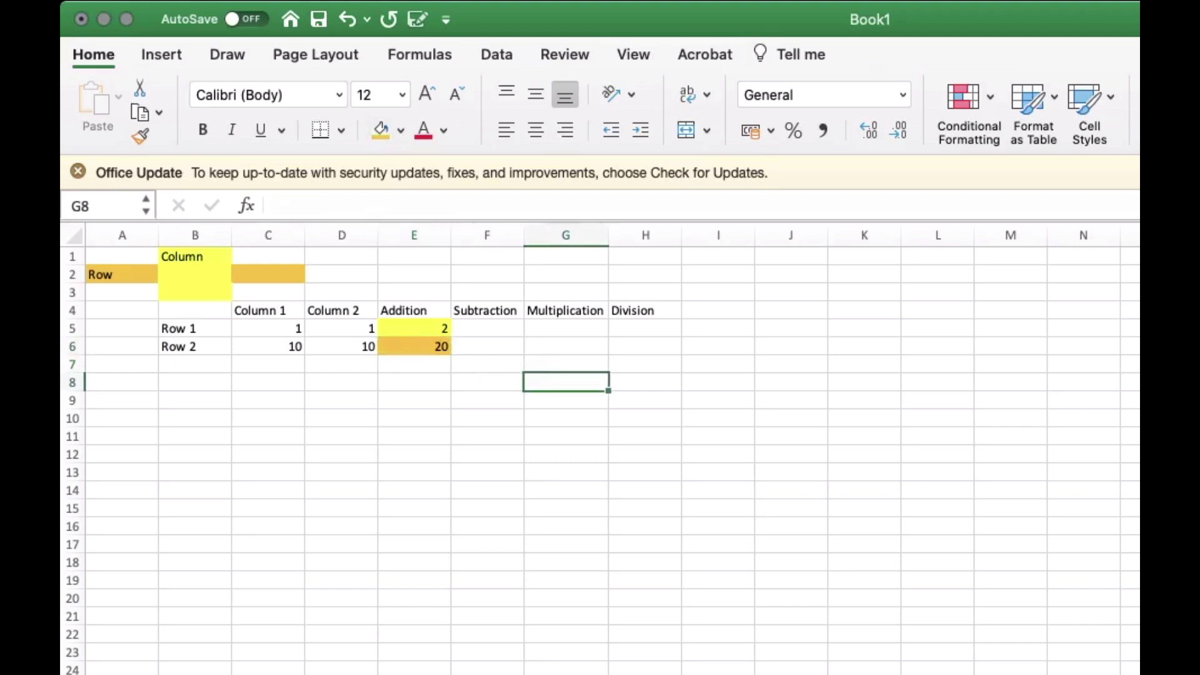
- Enter the formula =C5-D5 in cell F5 to subtract the Row 1 values
click(487, 329)
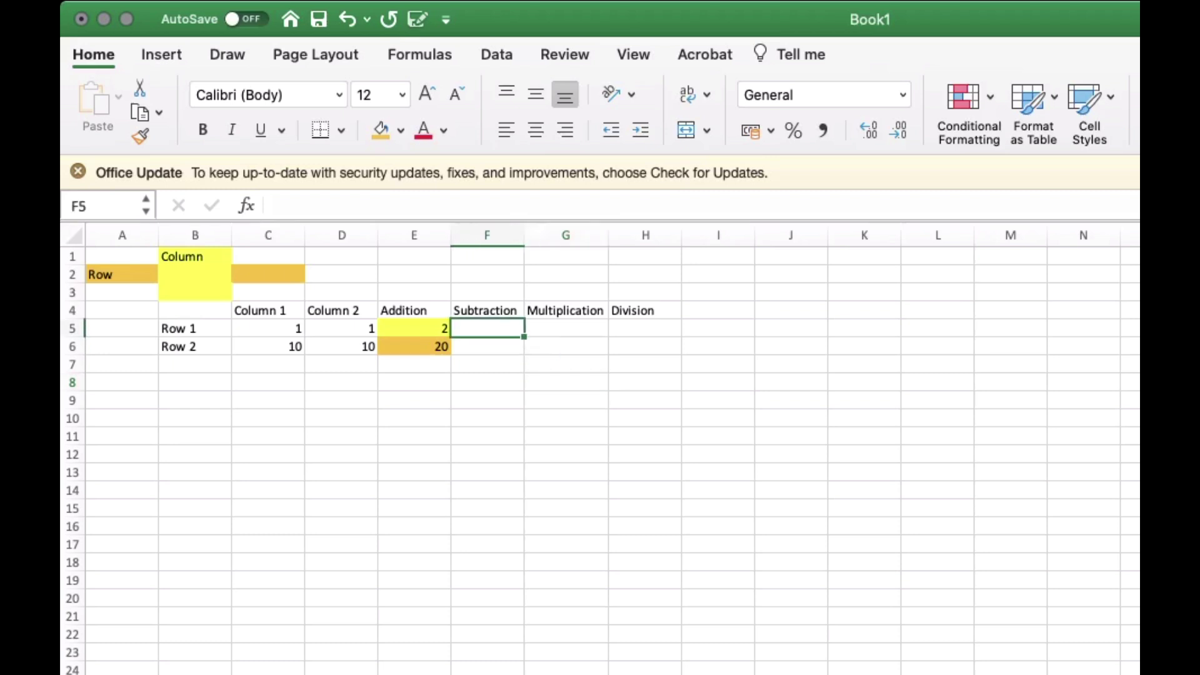
text(=)
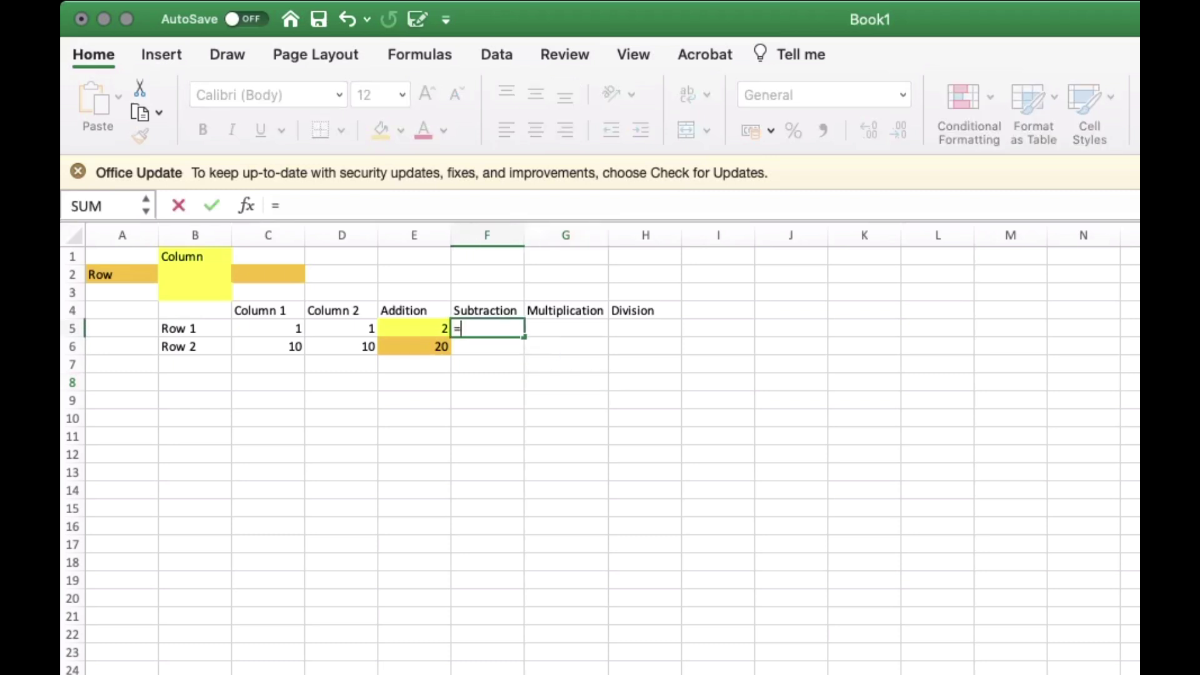
click(299, 331)
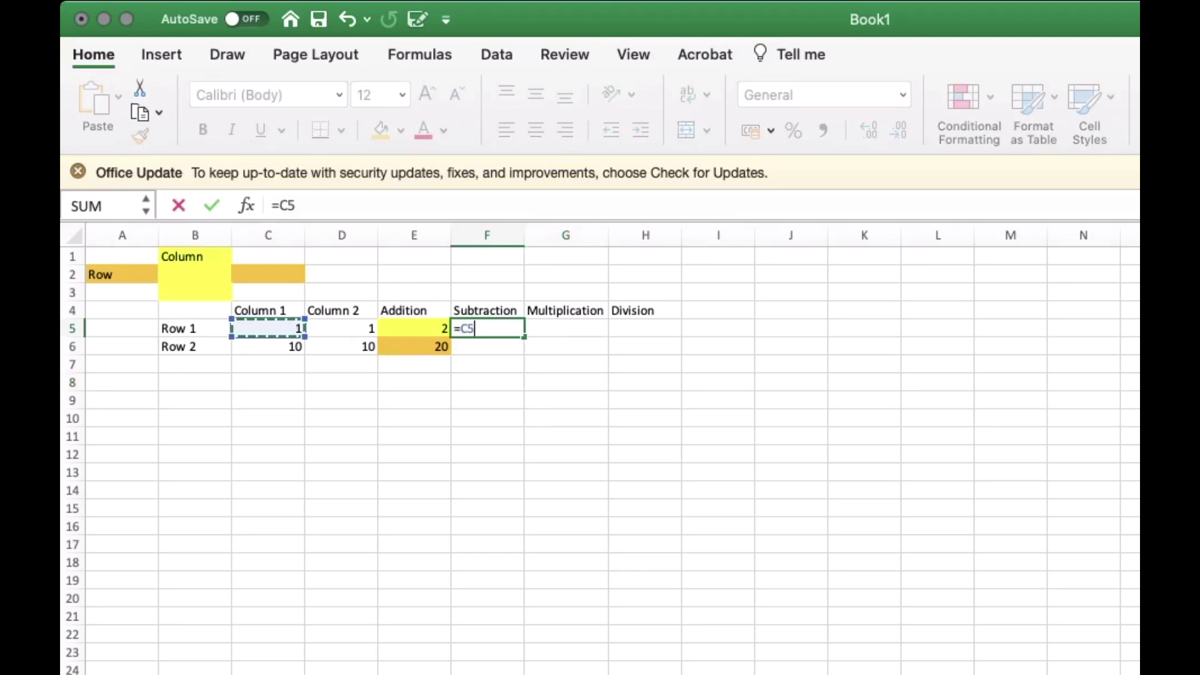
text(-)
click(341, 329)
key(Return)
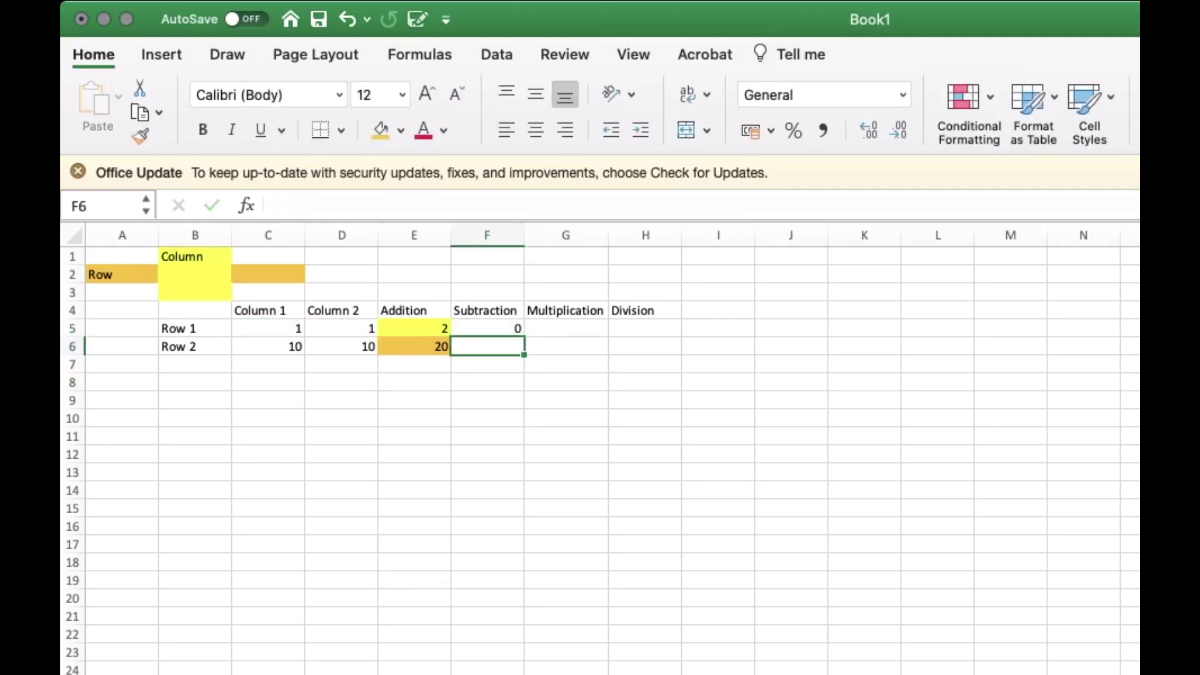
text(=)
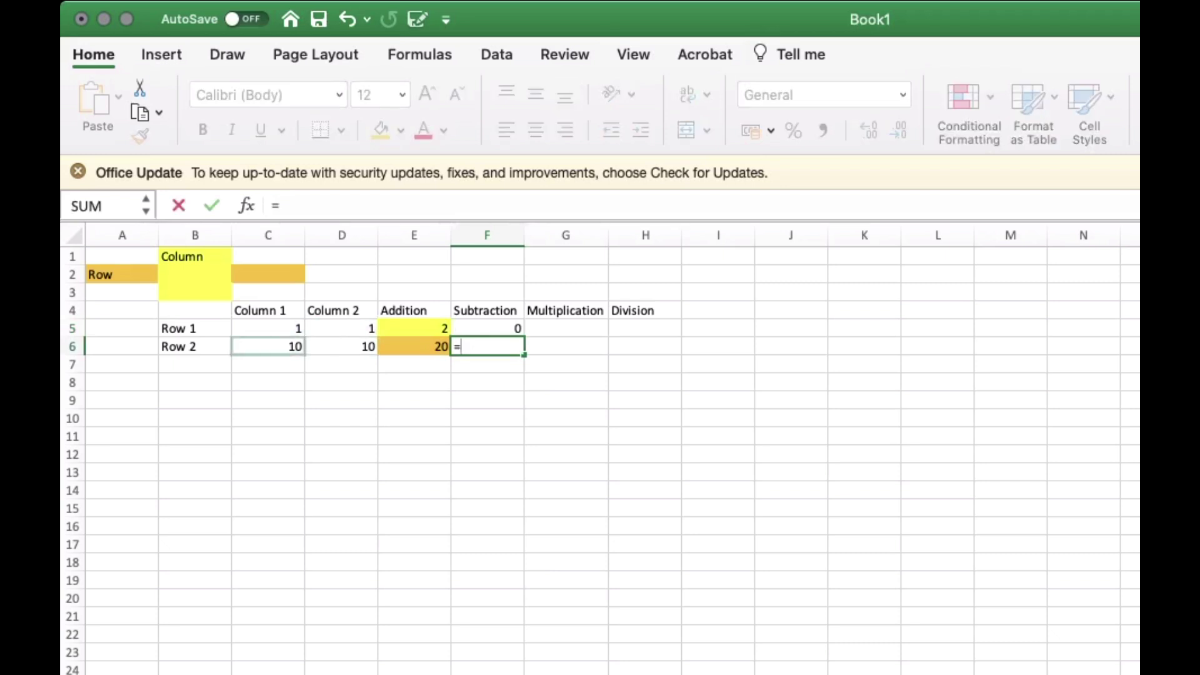
click(269, 346)
key(BackSpace)
key(BackSpace)
key(BackSpace)
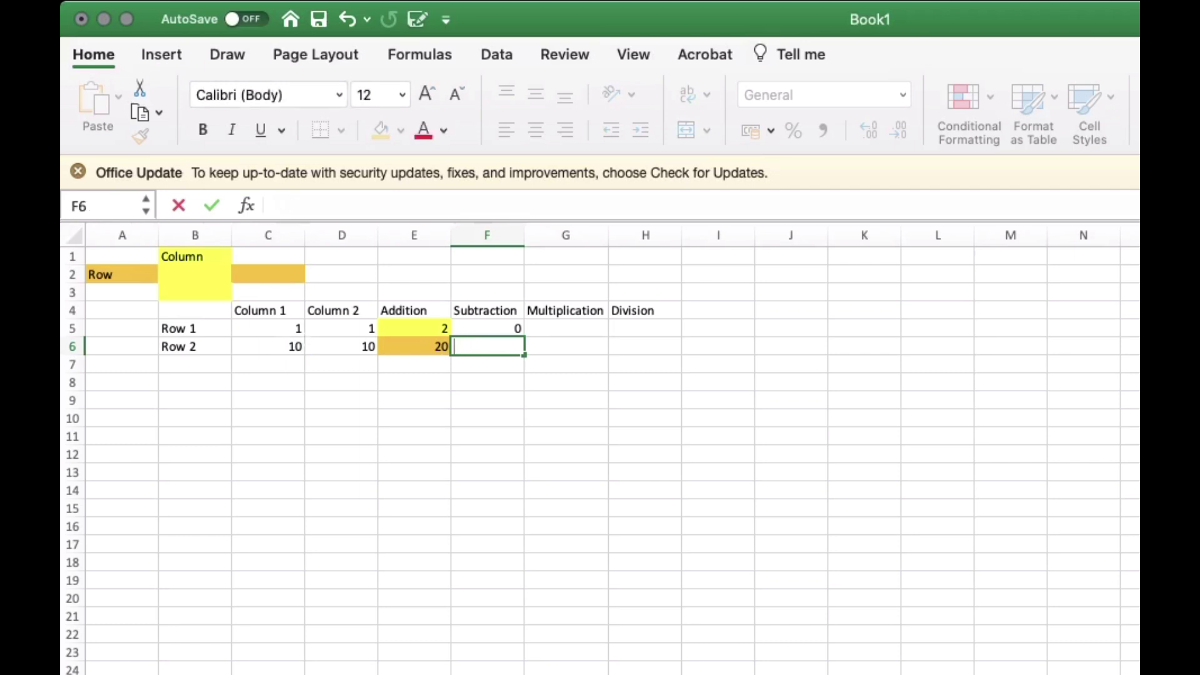
- Enter the formula =C6-D6 in cell F6 to subtract the Row 2 values
text(=)
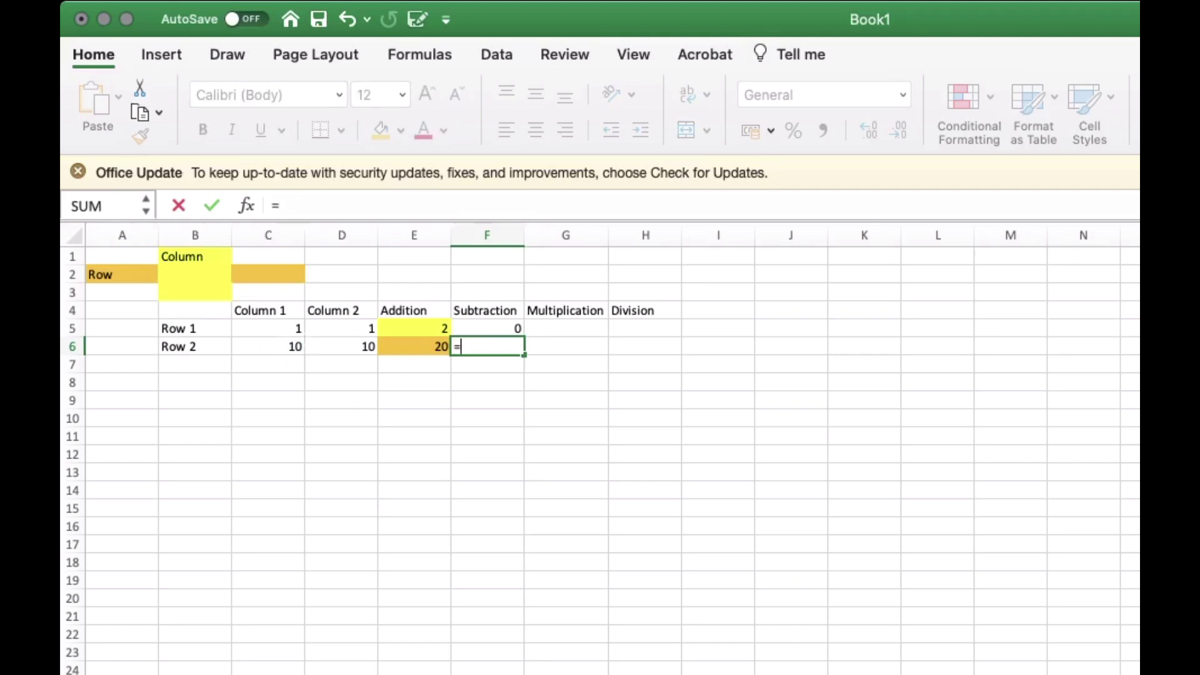
click(269, 346)
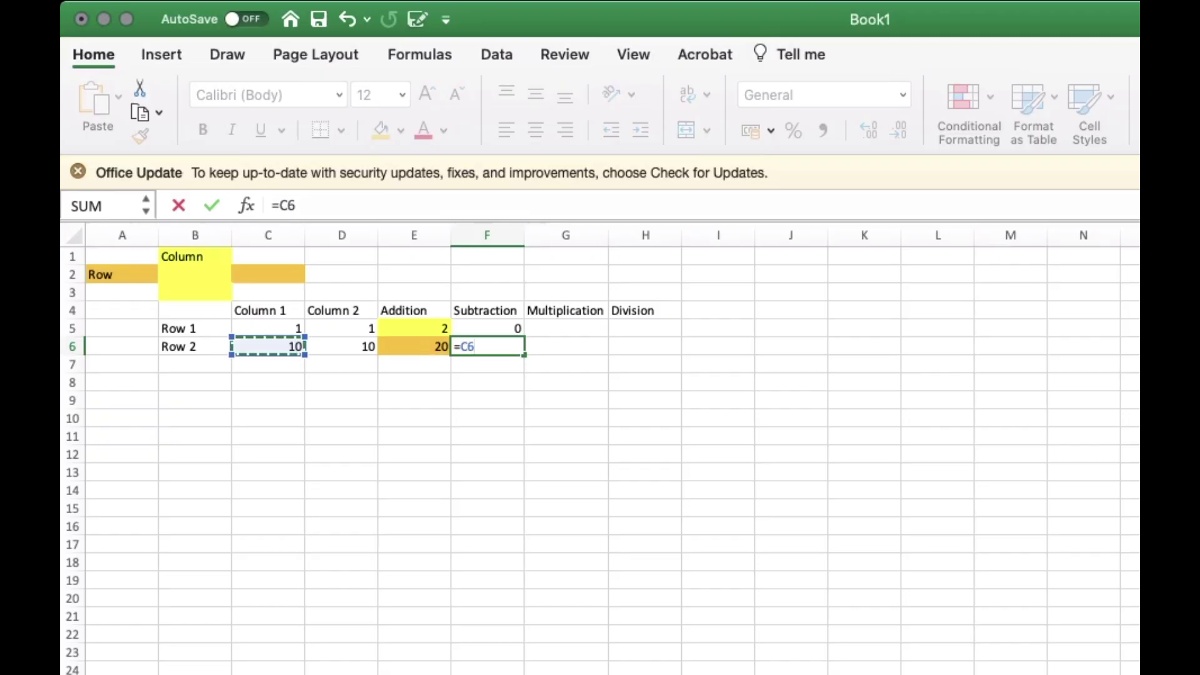
text(-)
click(342, 347)
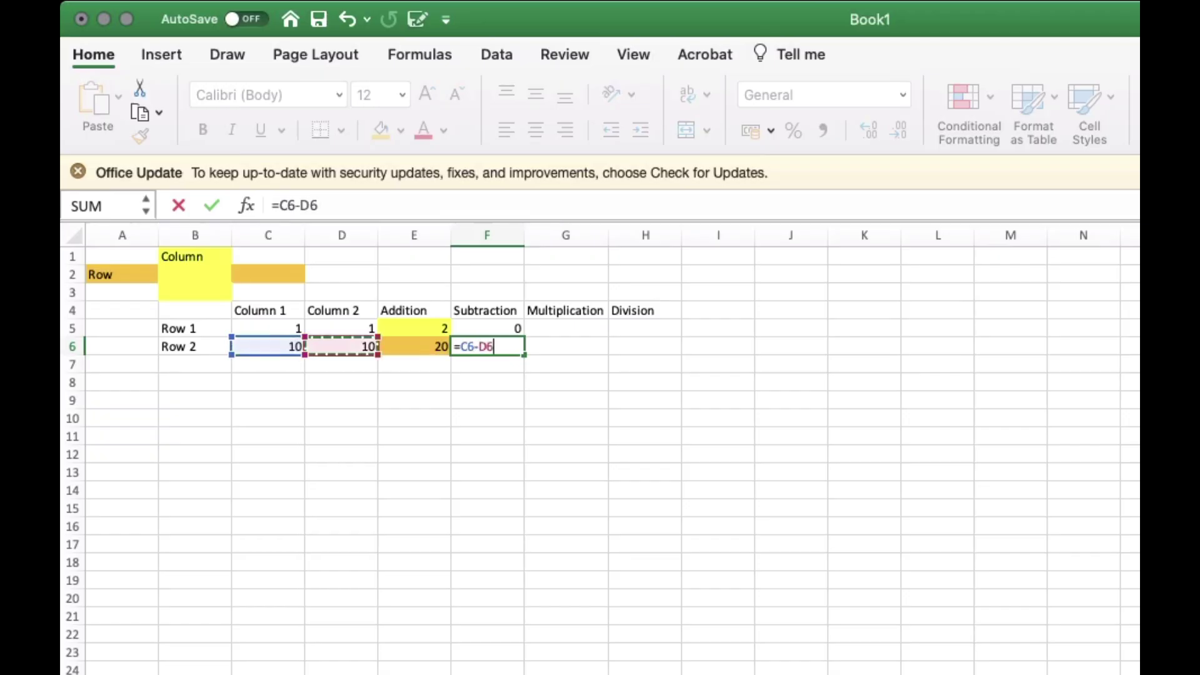
key(Return)
click(566, 328)
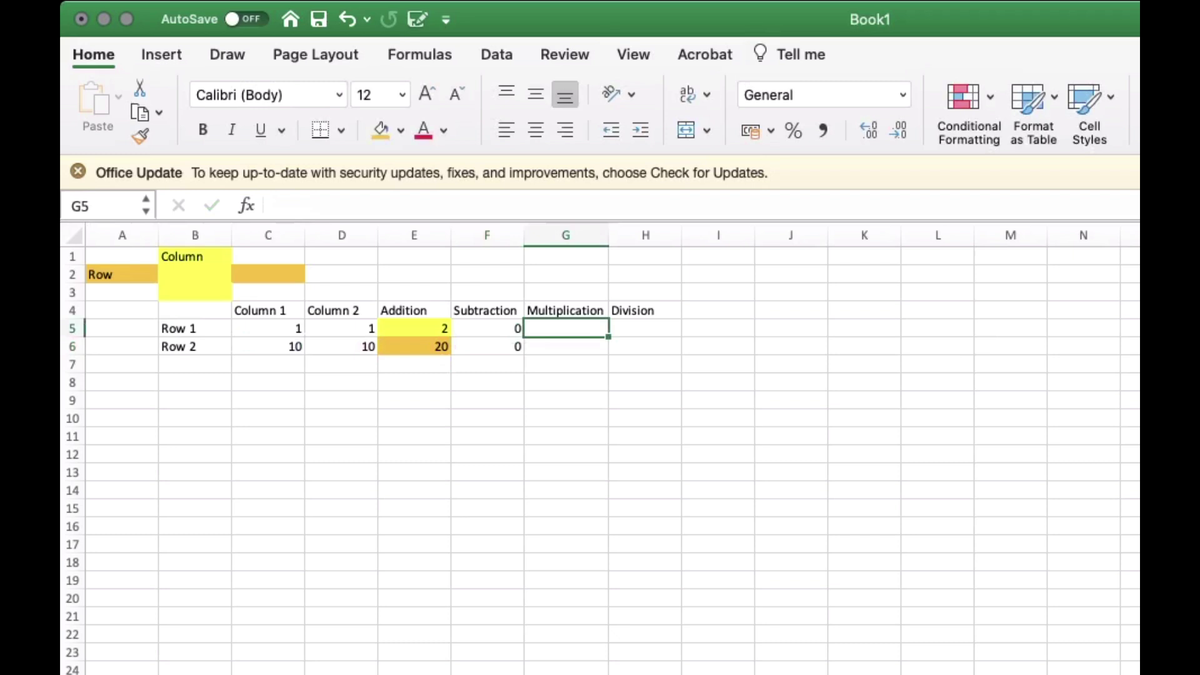
- Fill the subtraction results in F5:F6 with light grey
drag(487, 328, 487, 346)
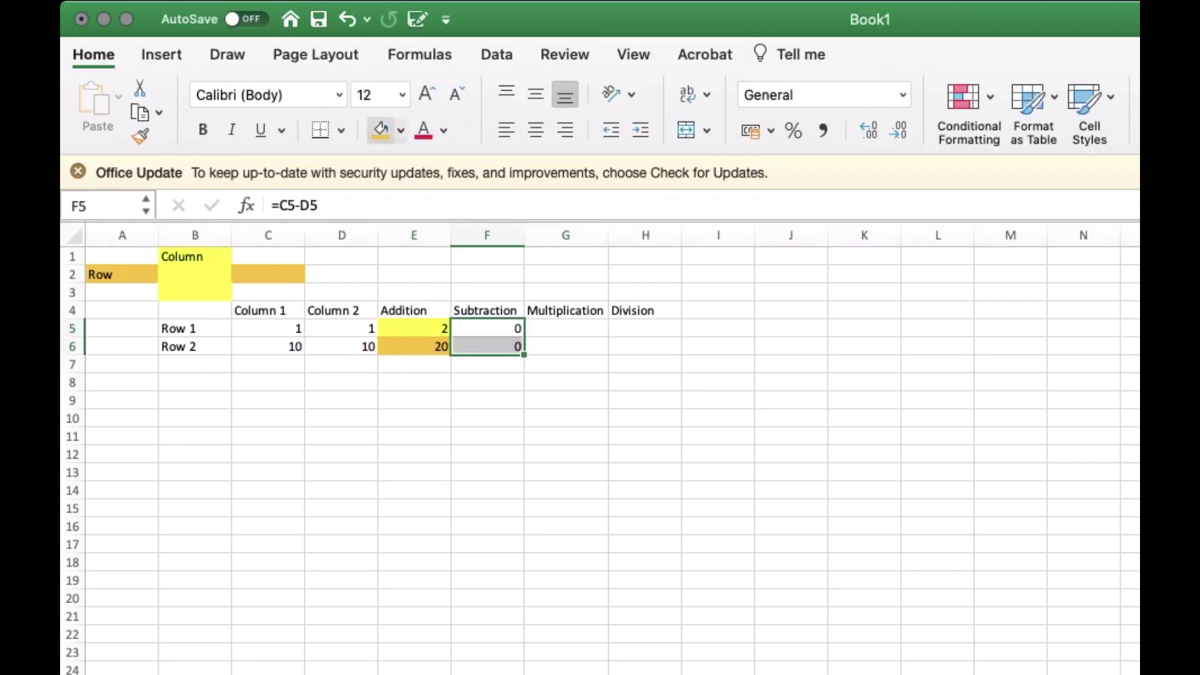
click(401, 130)
click(379, 198)
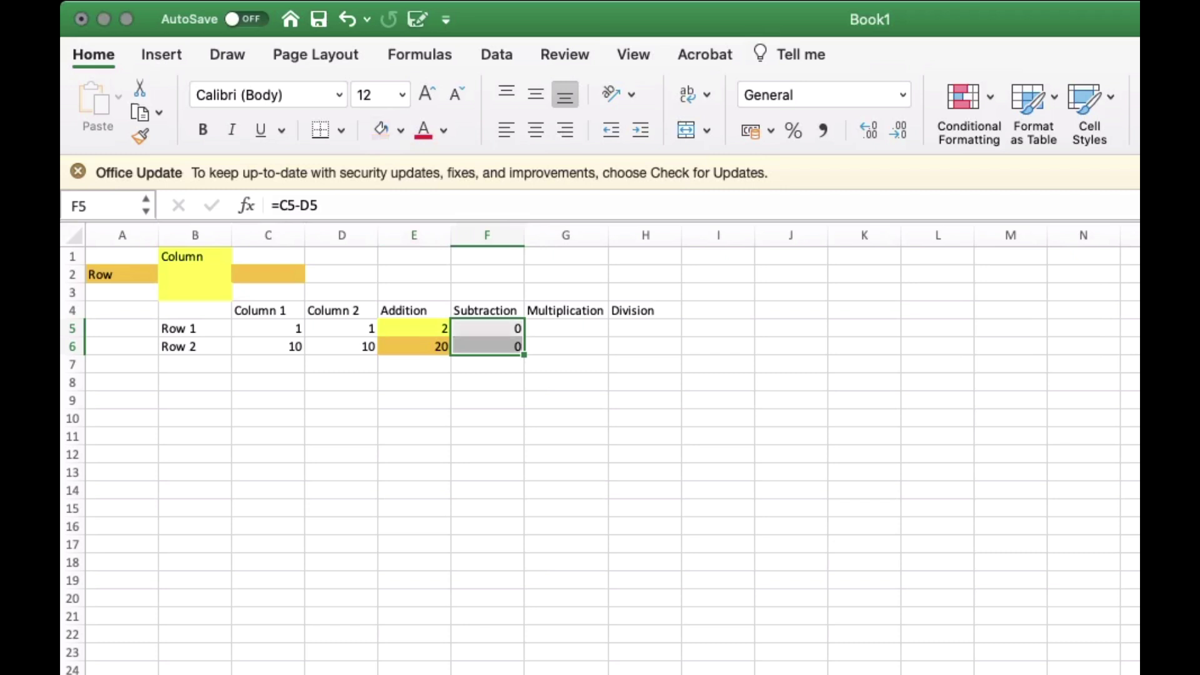
click(566, 401)
- Enter the formula =C5*D5 in cell G5 to multiply the Row 1 values
click(566, 328)
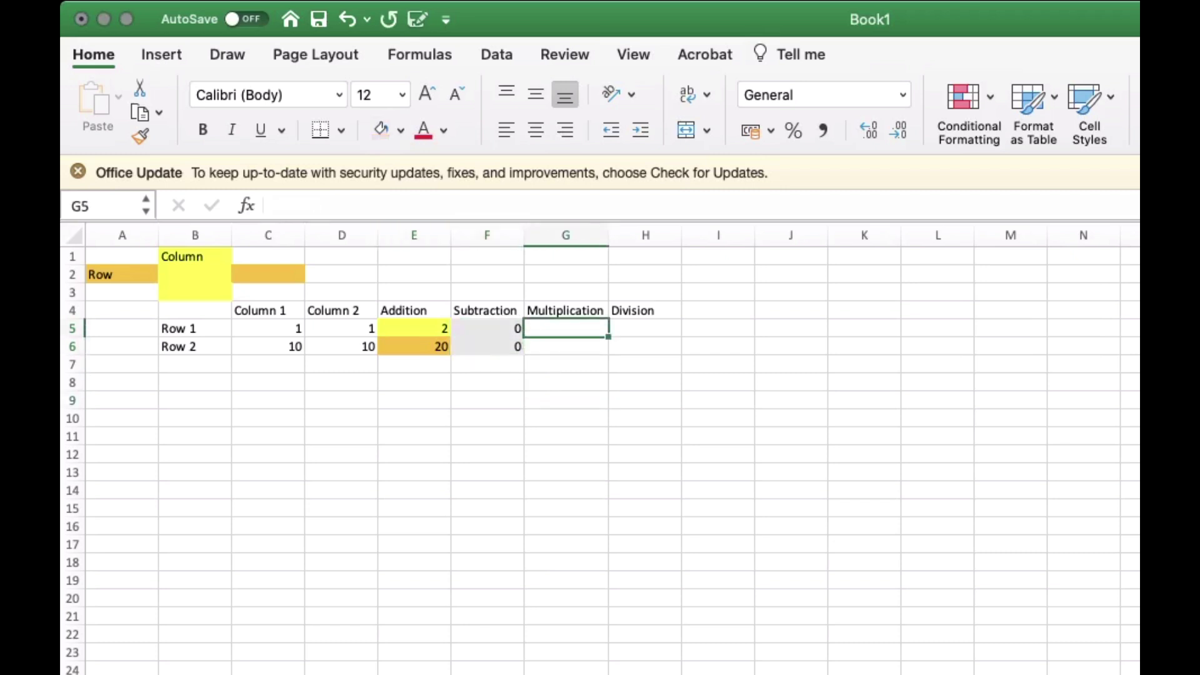
text(=)
key(Left)
key(Left)
key(Left)
key(Left)
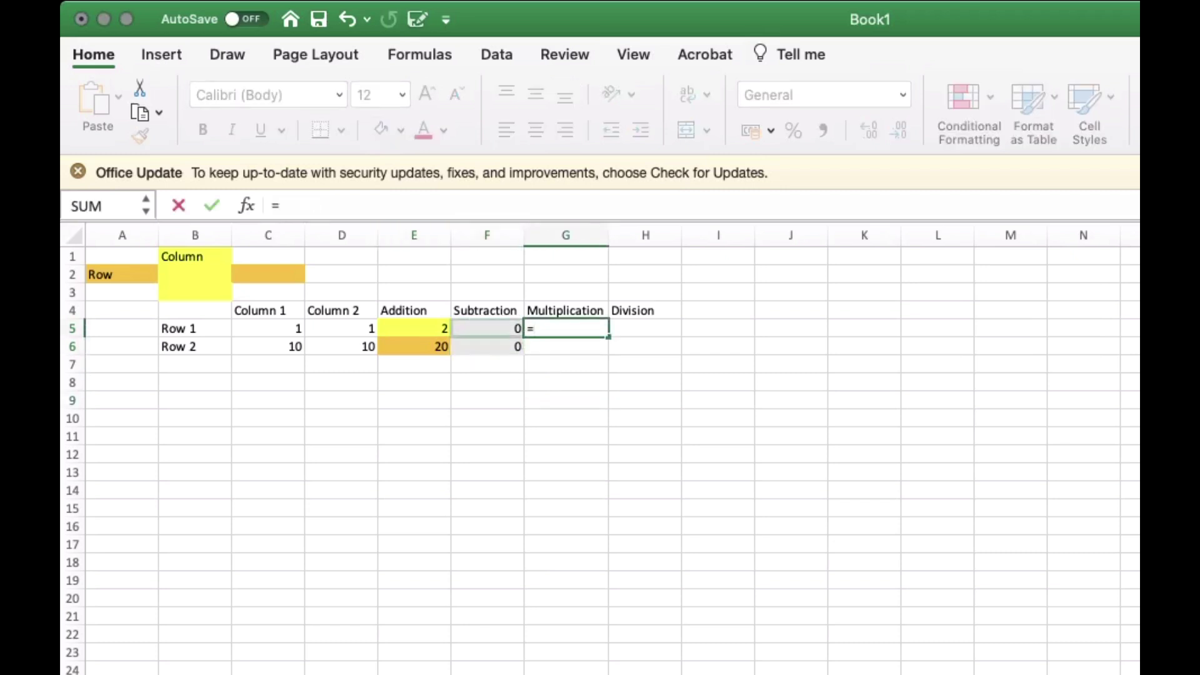
text(*)
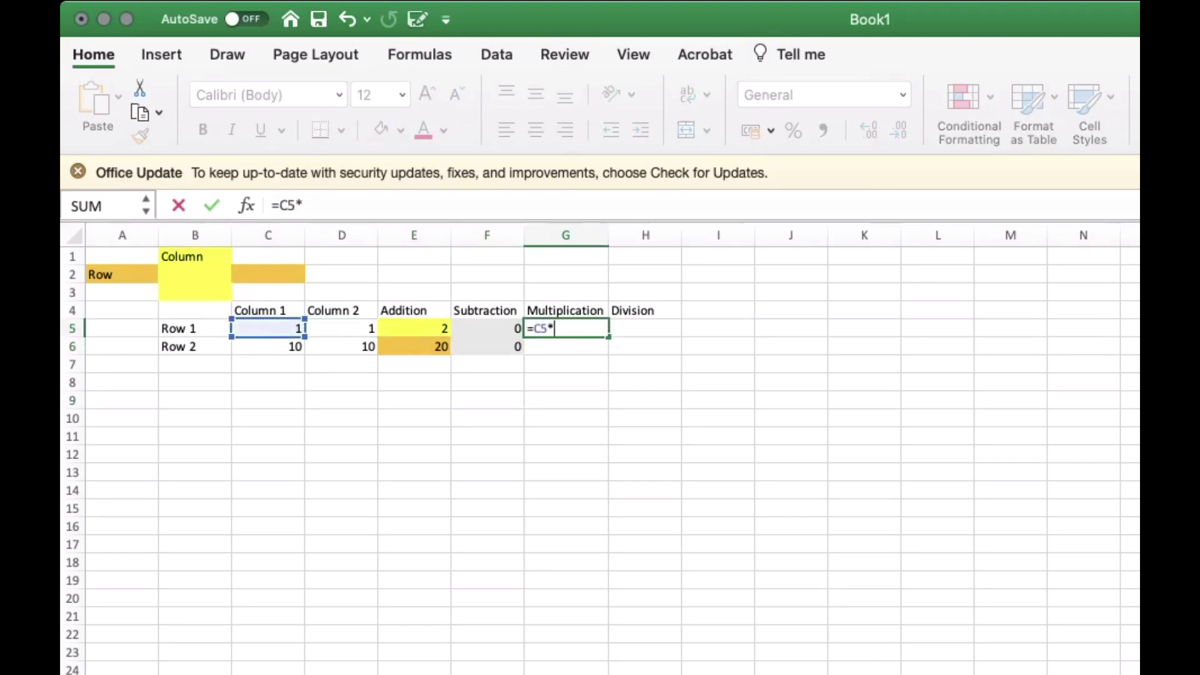
key(Left)
key(Left)
key(Left)
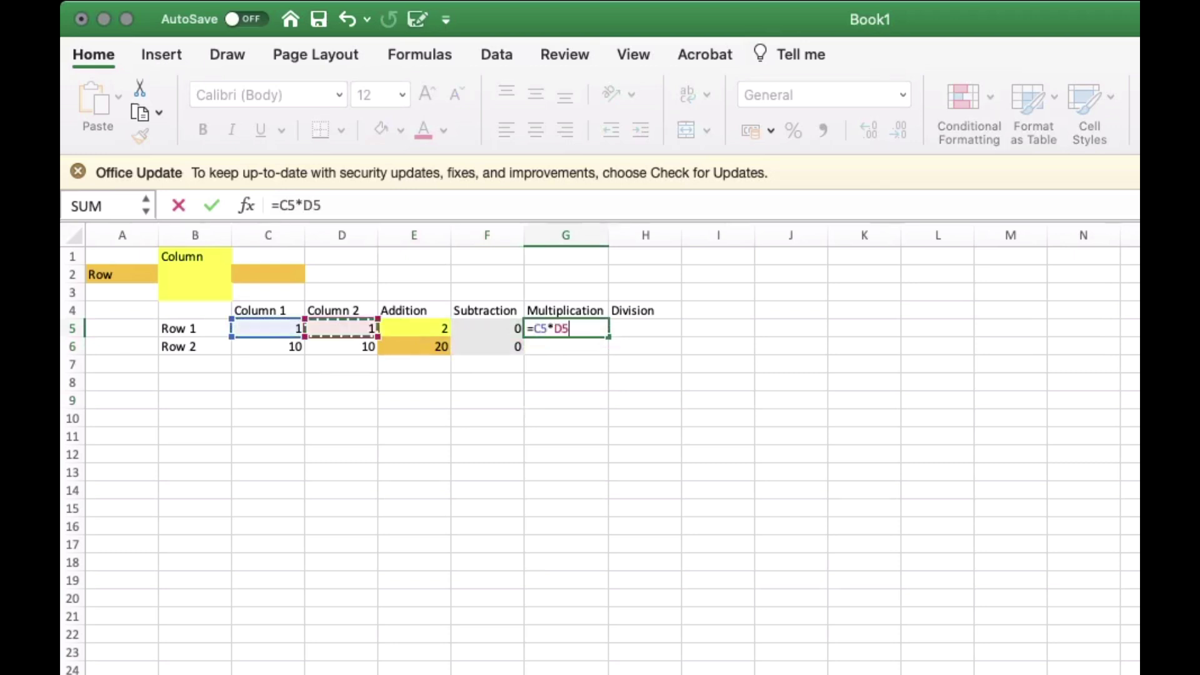
key(Return)
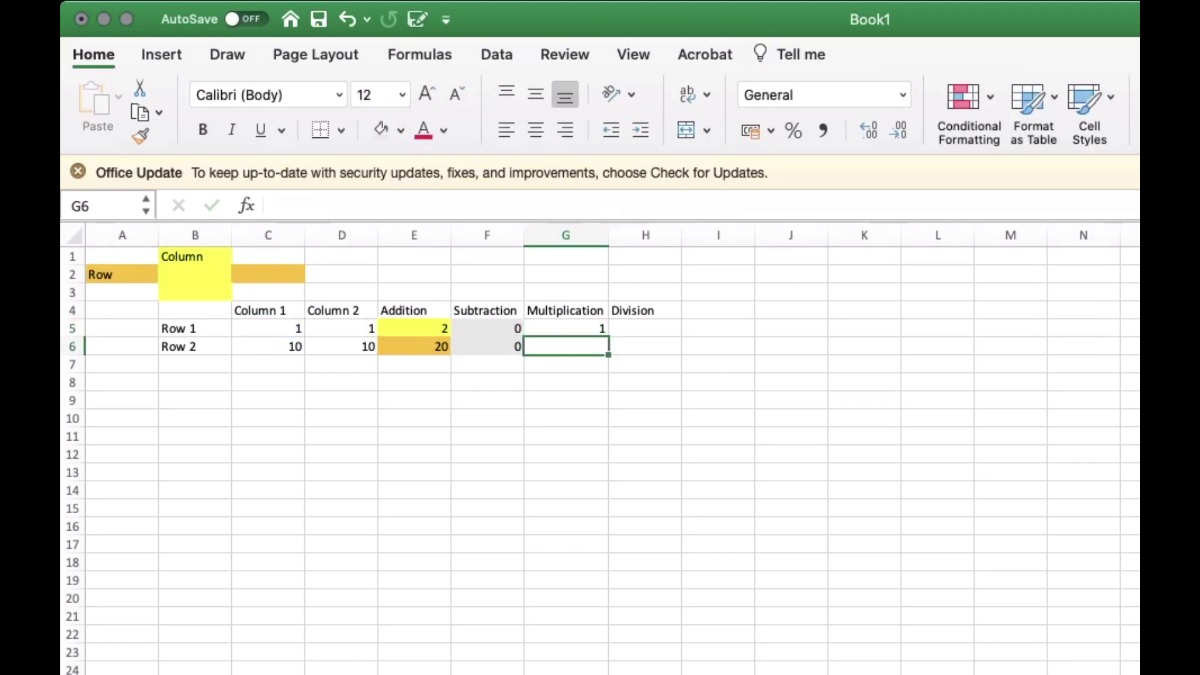
- Enter the formula =C6*D6 in cell G6 to multiply the Row 2 values
text(=)
key(Left)
key(Left)
key(Left)
key(Left)
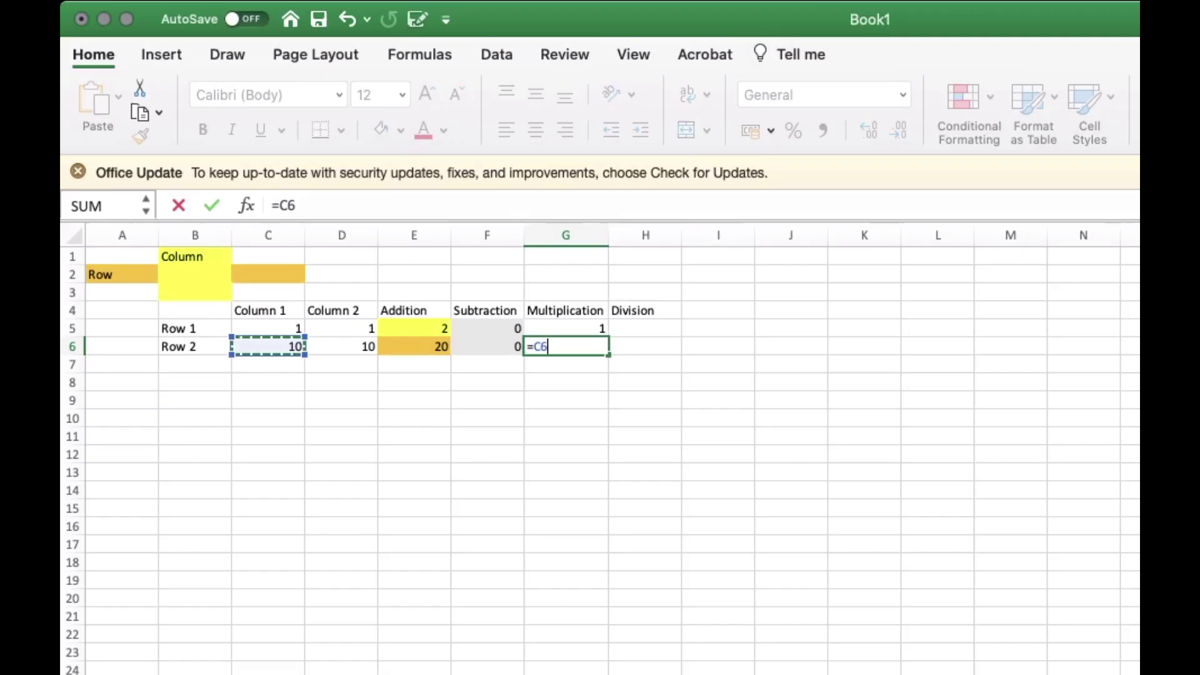
text(*)
key(Left)
key(Left)
key(Left)
key(Return)
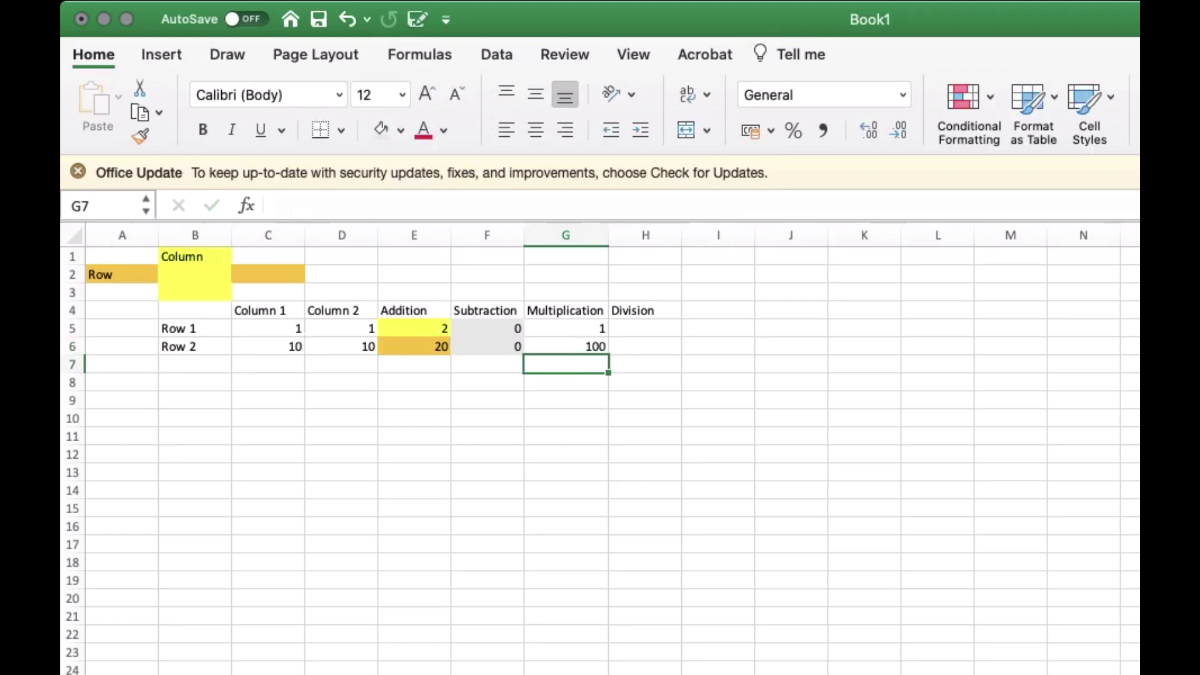
- Fill the multiplication results in G5:G6 with light lavender
drag(565, 328, 565, 346)
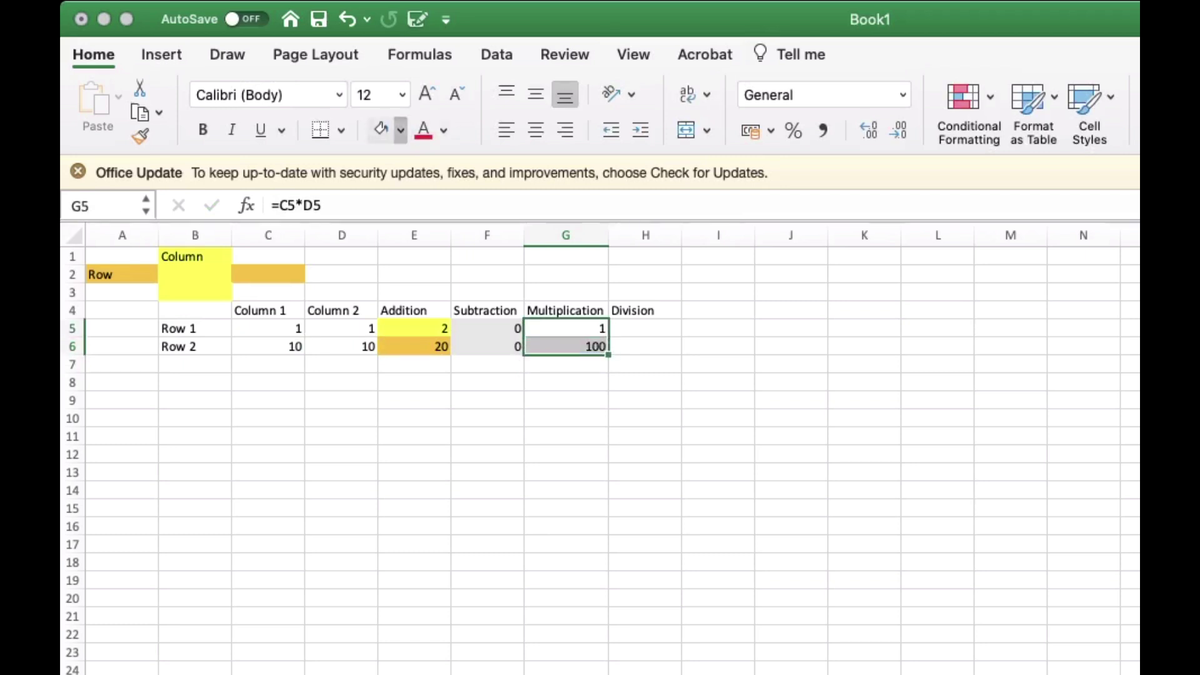
click(381, 129)
click(719, 400)
- Enter the formula =C5/D5 in cell H5 to divide the Row 1 values
click(646, 329)
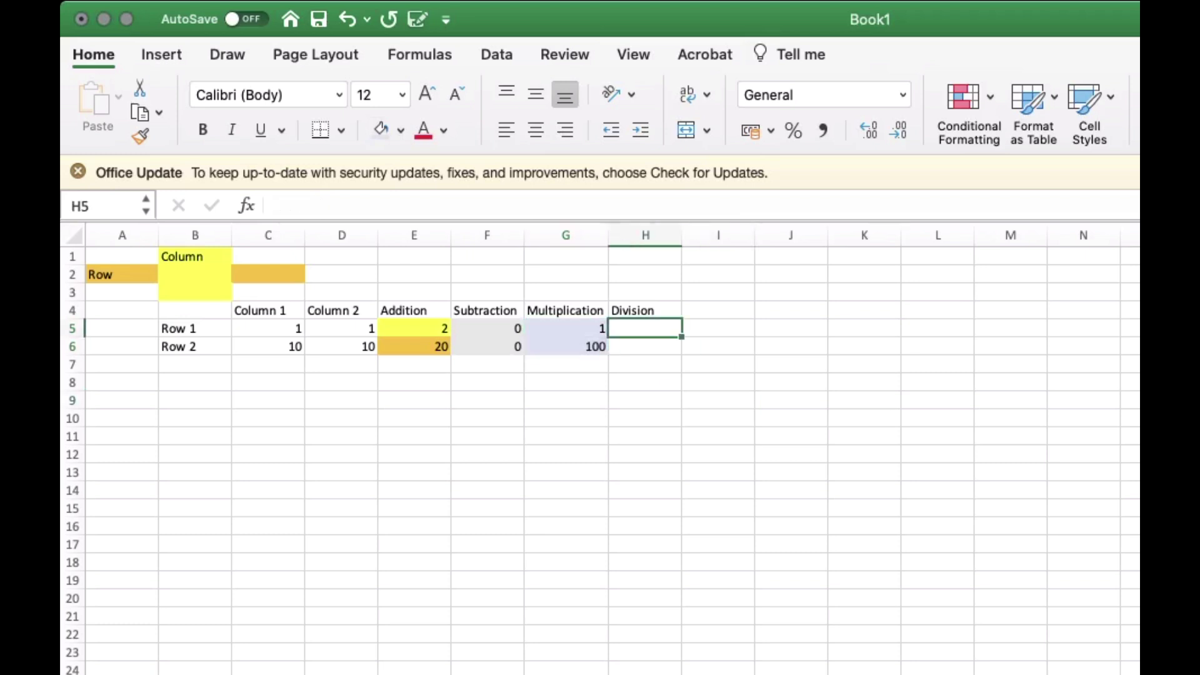
text(=)
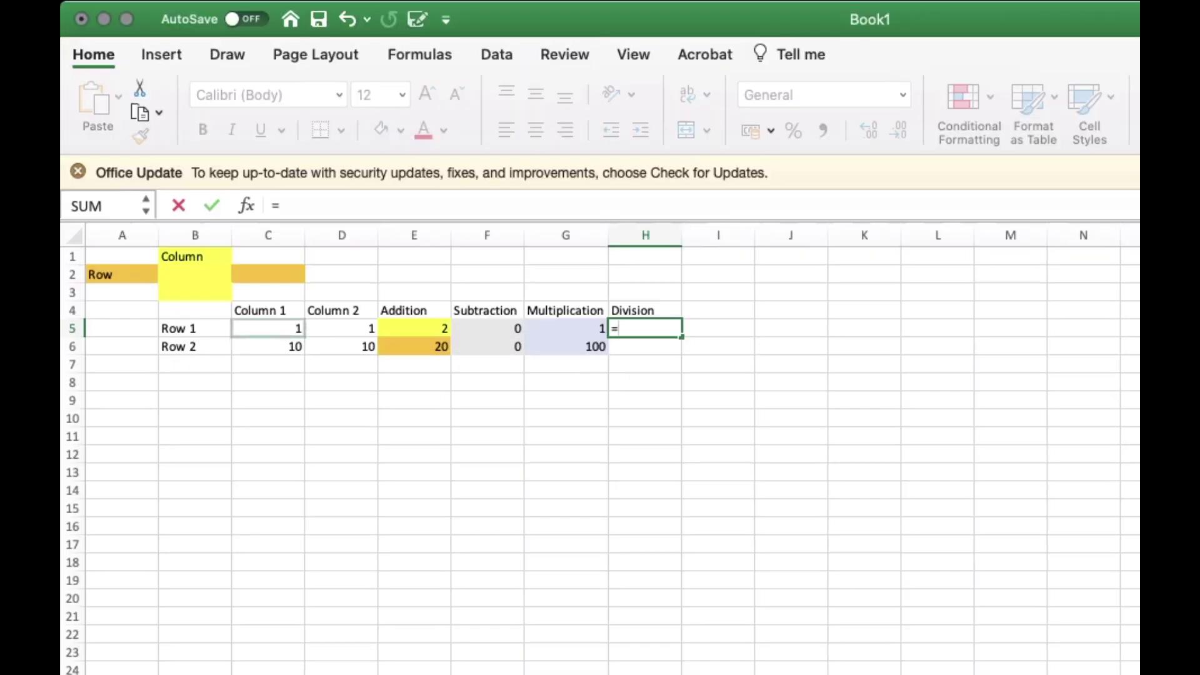
click(268, 328)
text(/)
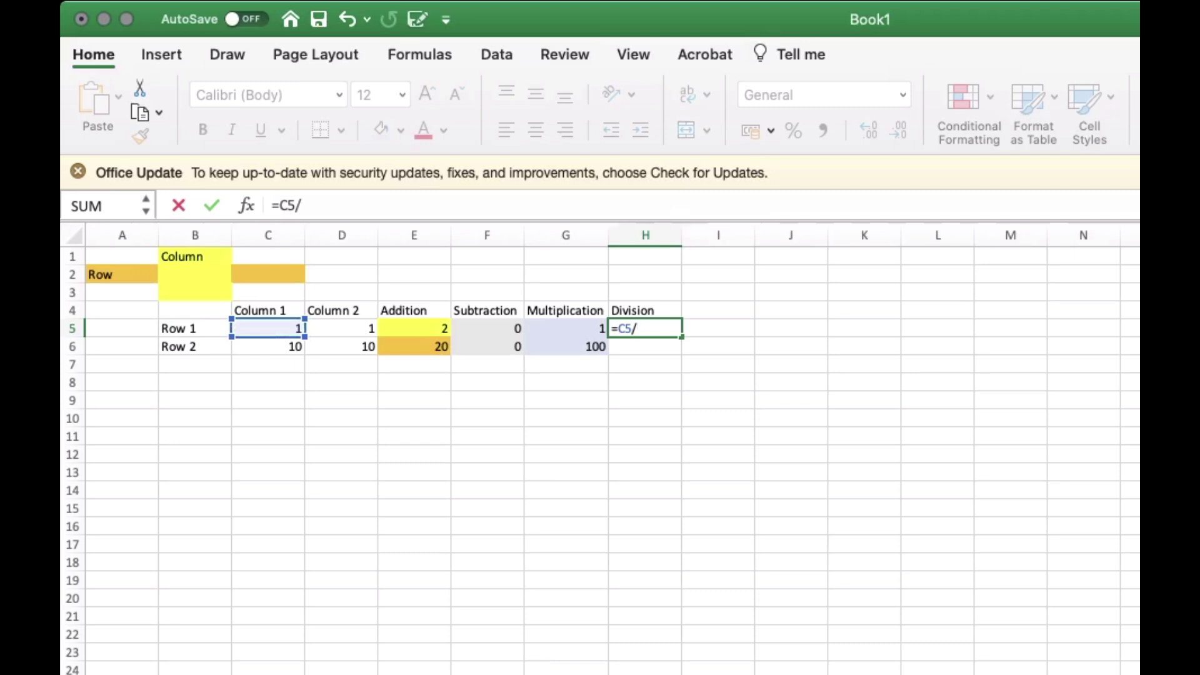
click(341, 328)
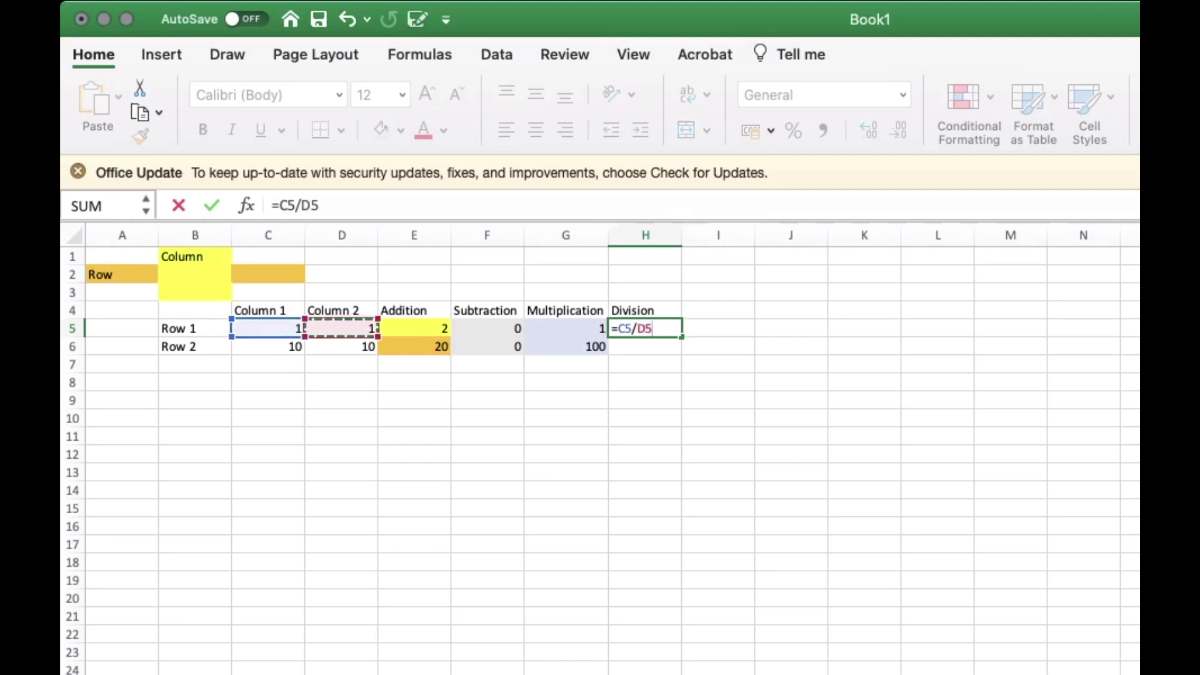
key(Return)
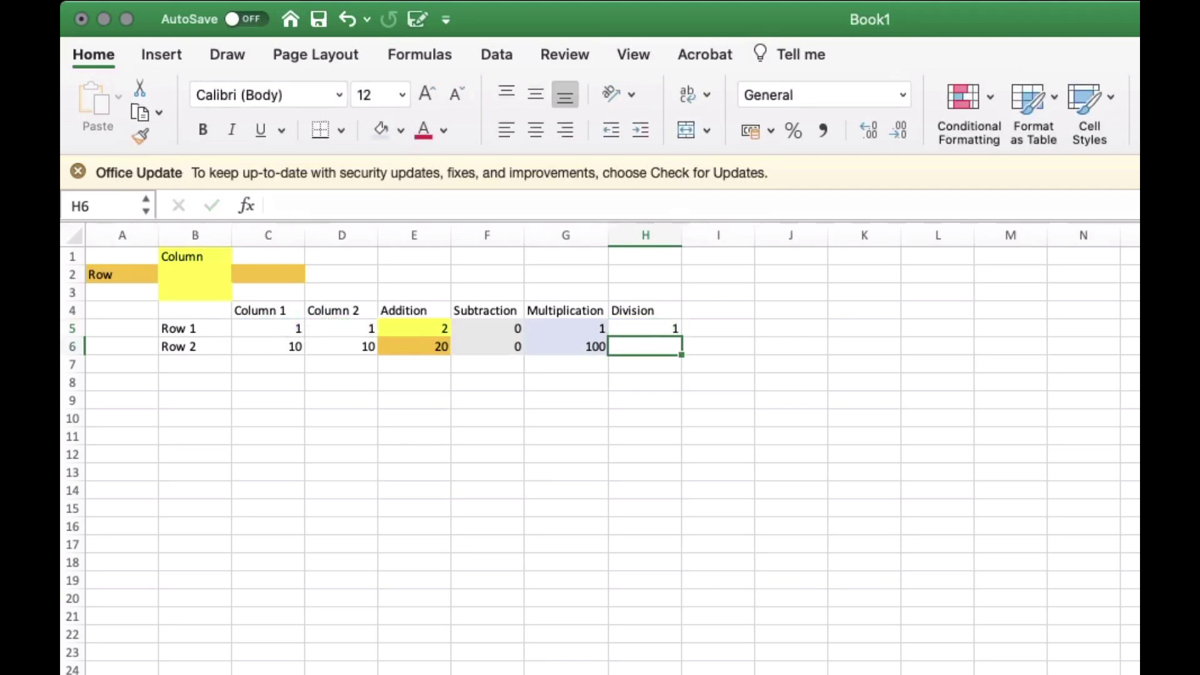
- Enter the formula =C6/D6 in cell H6 to divide the Row 2 values
text(=)
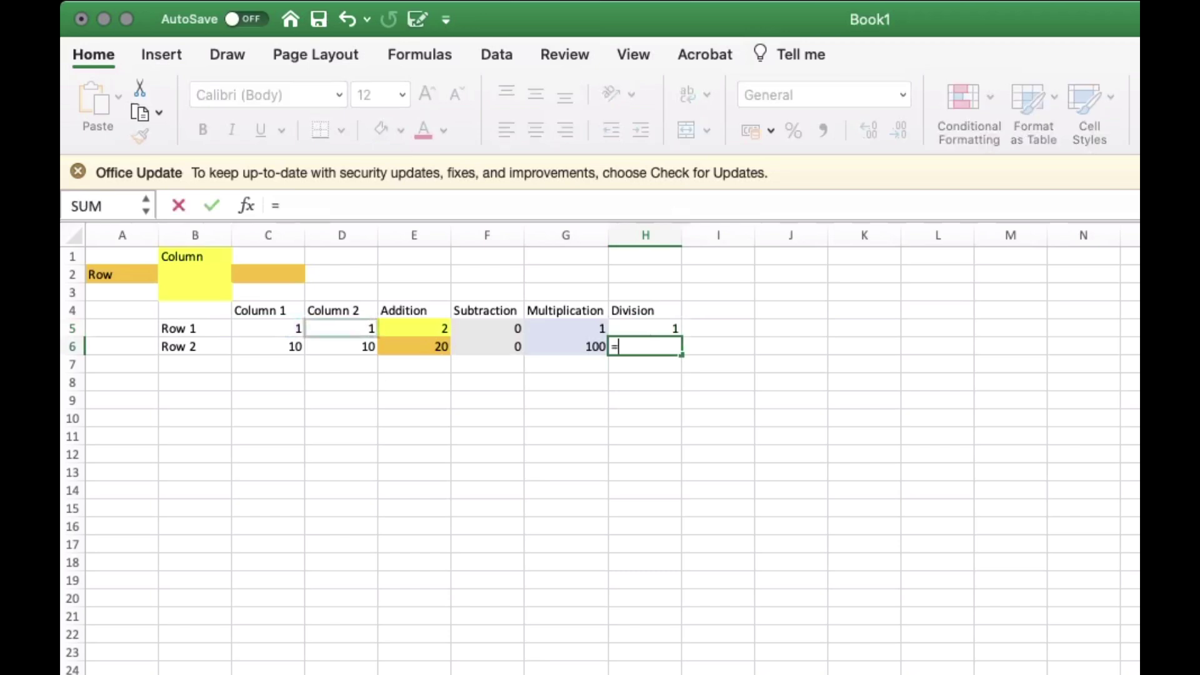
click(269, 346)
text(/)
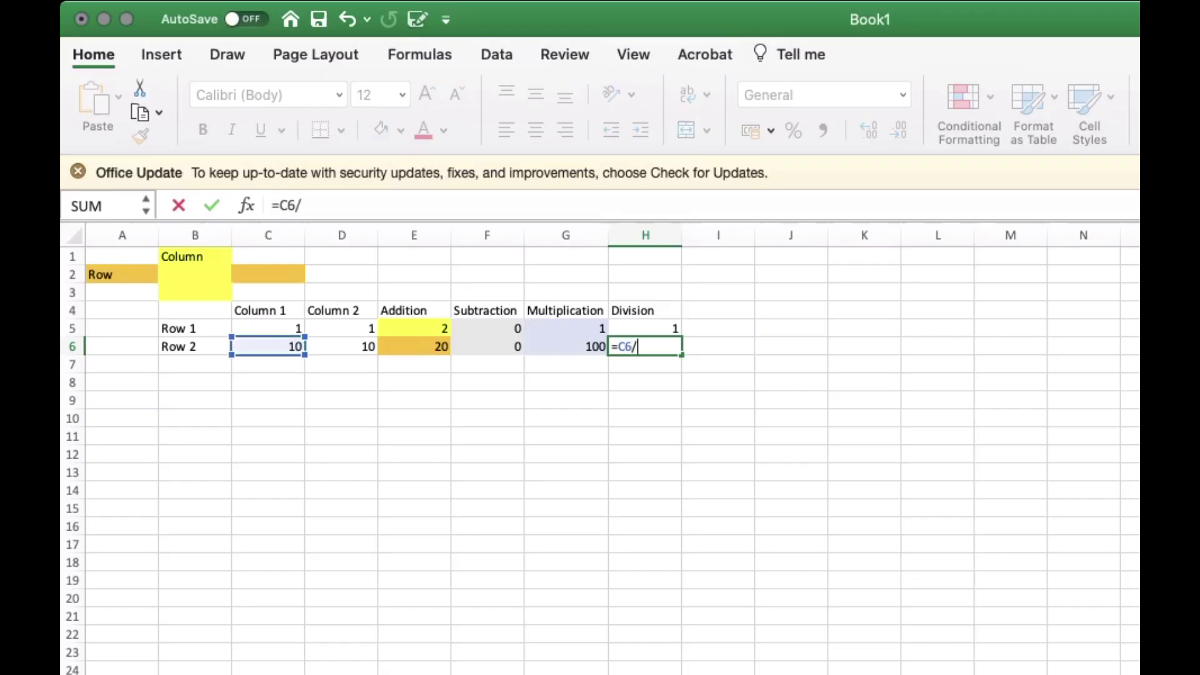
click(342, 346)
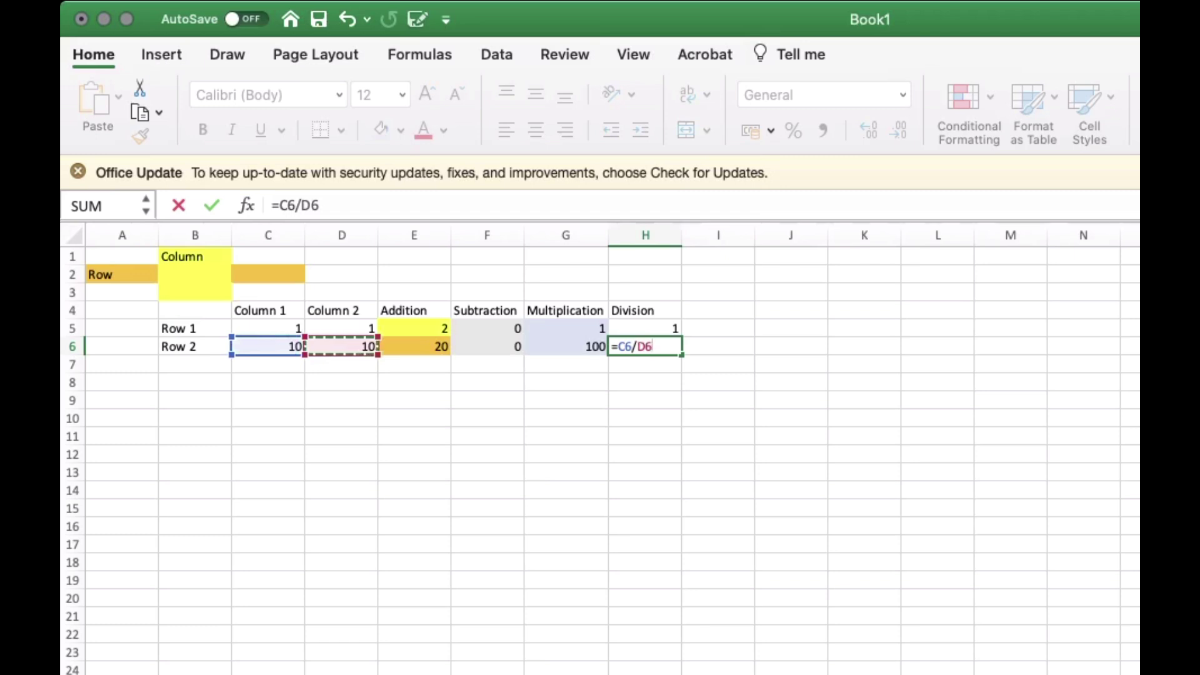
key(Return)
- Fill the division results in H5:H6 with light green and insert a blank column before the Addition column
drag(644, 329, 644, 346)
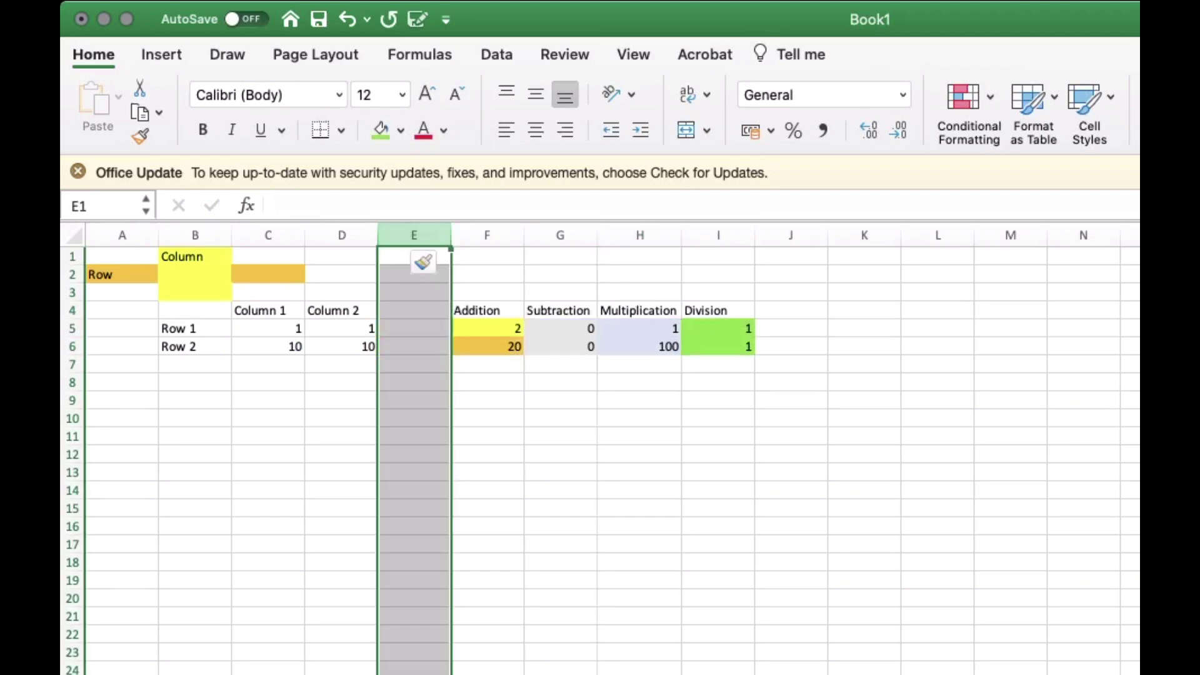
click(487, 382)
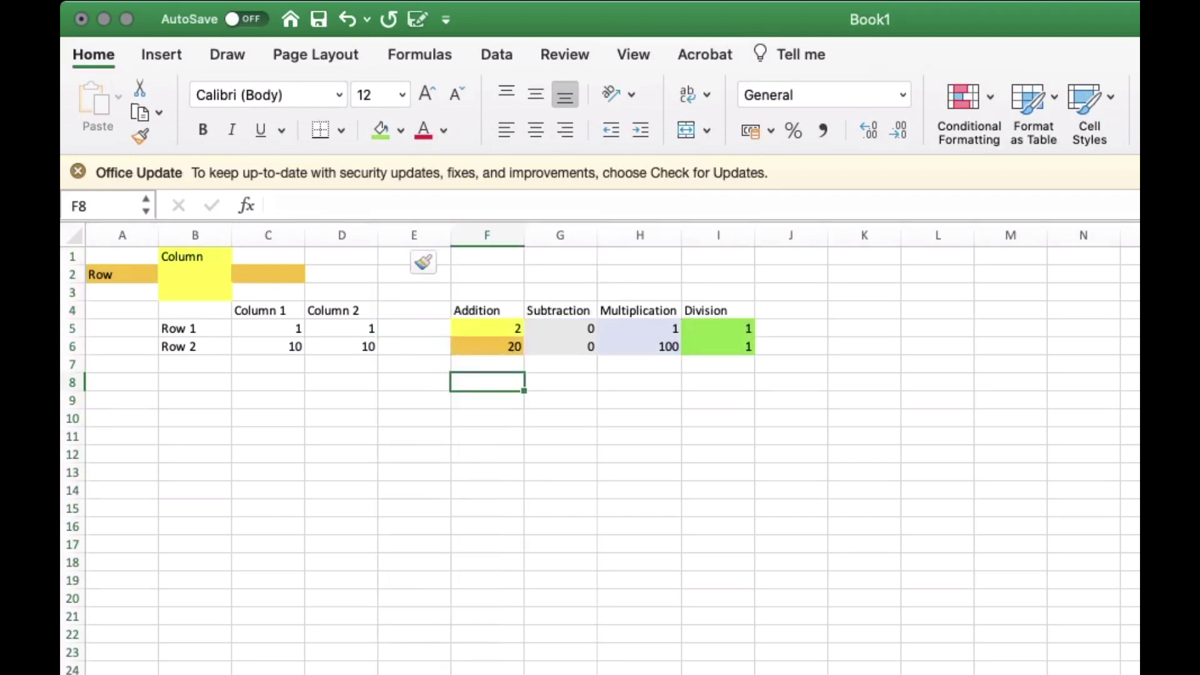
- Enter the header Column 3 in cell E4 of the new column
click(414, 310)
text(Co)
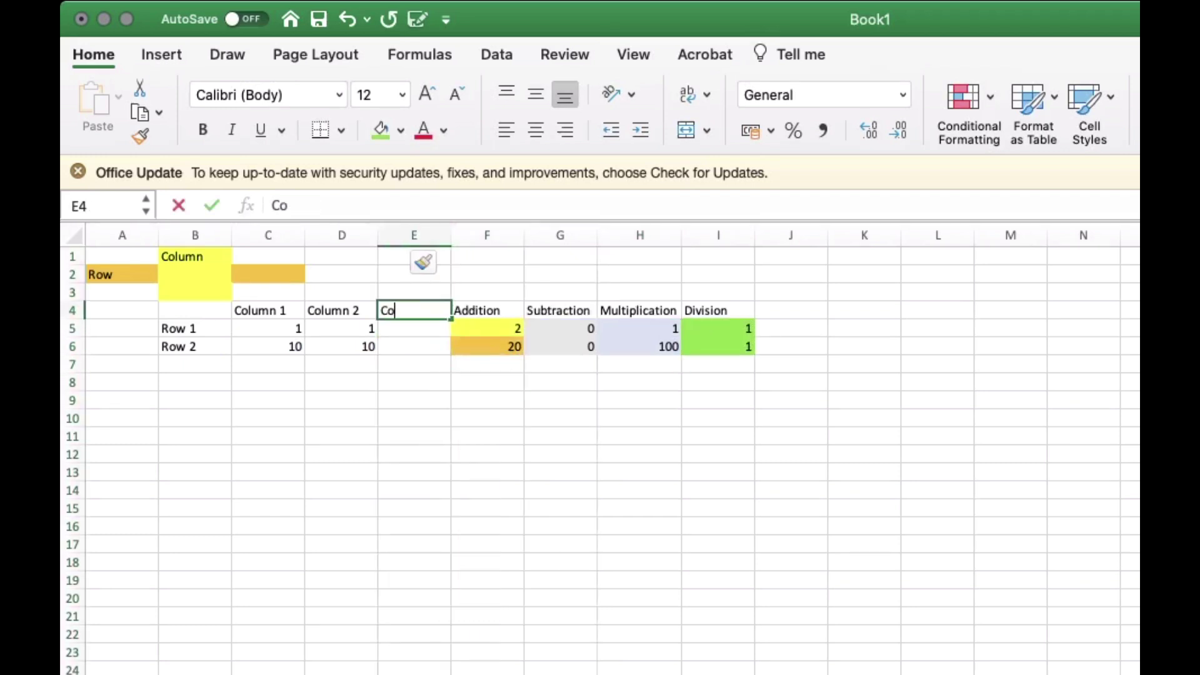
text(lumn Column 3)
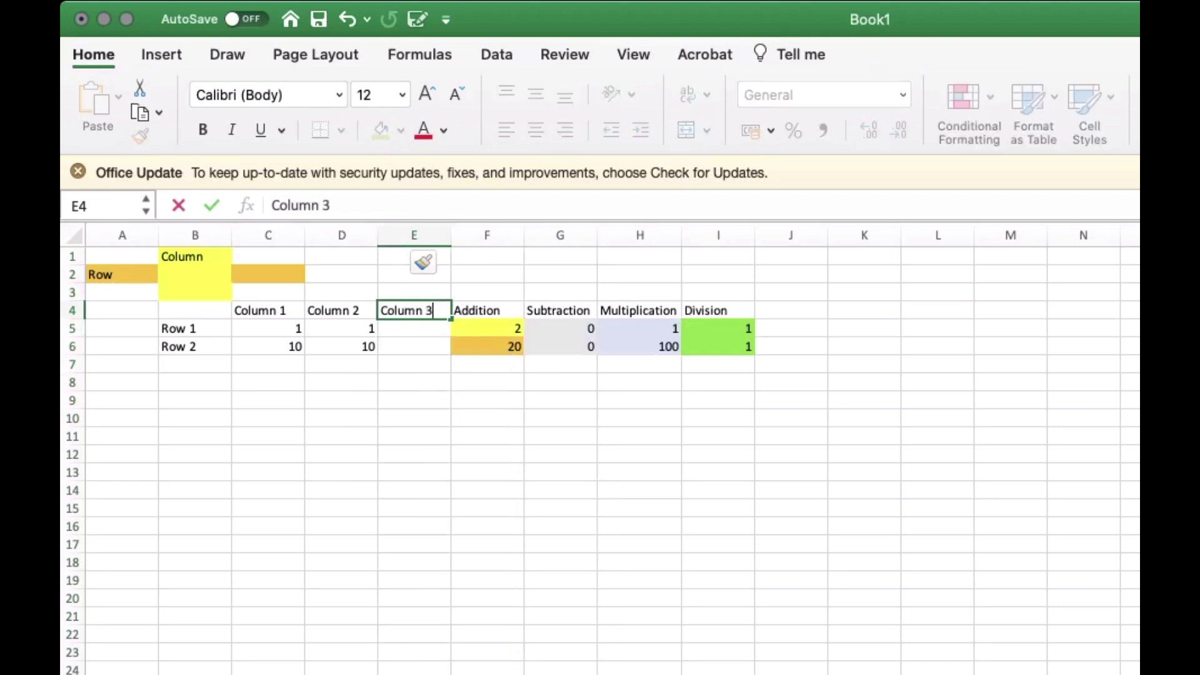
key(Return)
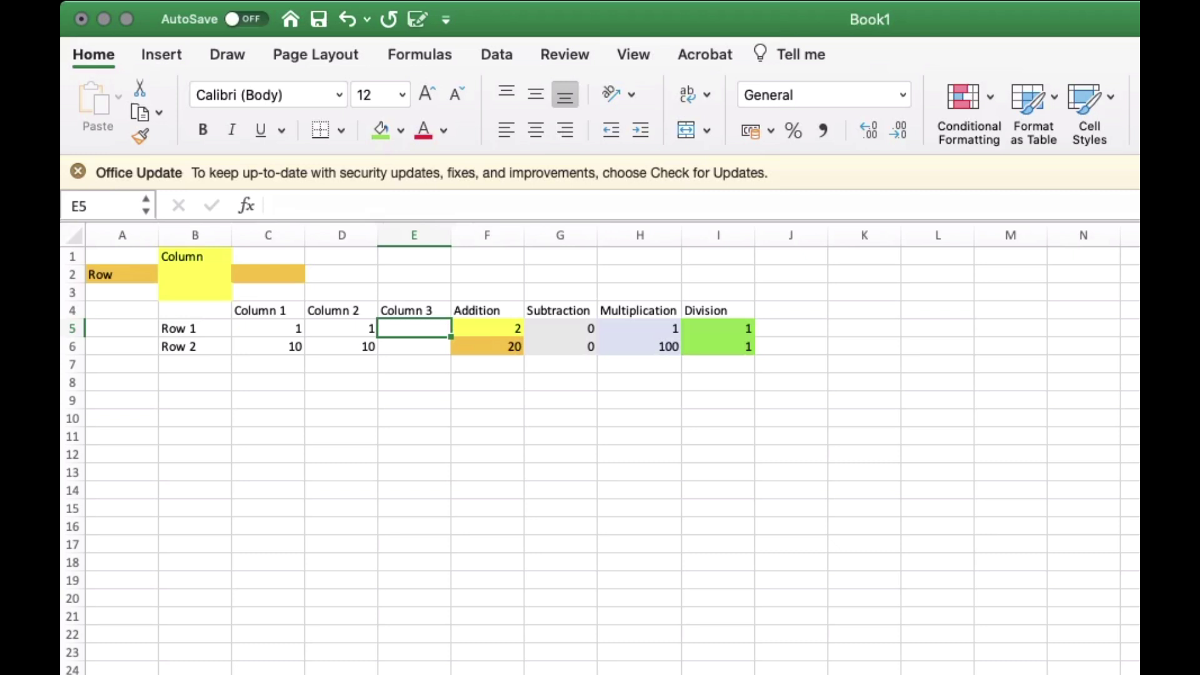
- Enter the Column 3 values 5 for Row 1 in E5 and 4 for Row 2 in E6
text(5)
key(Return)
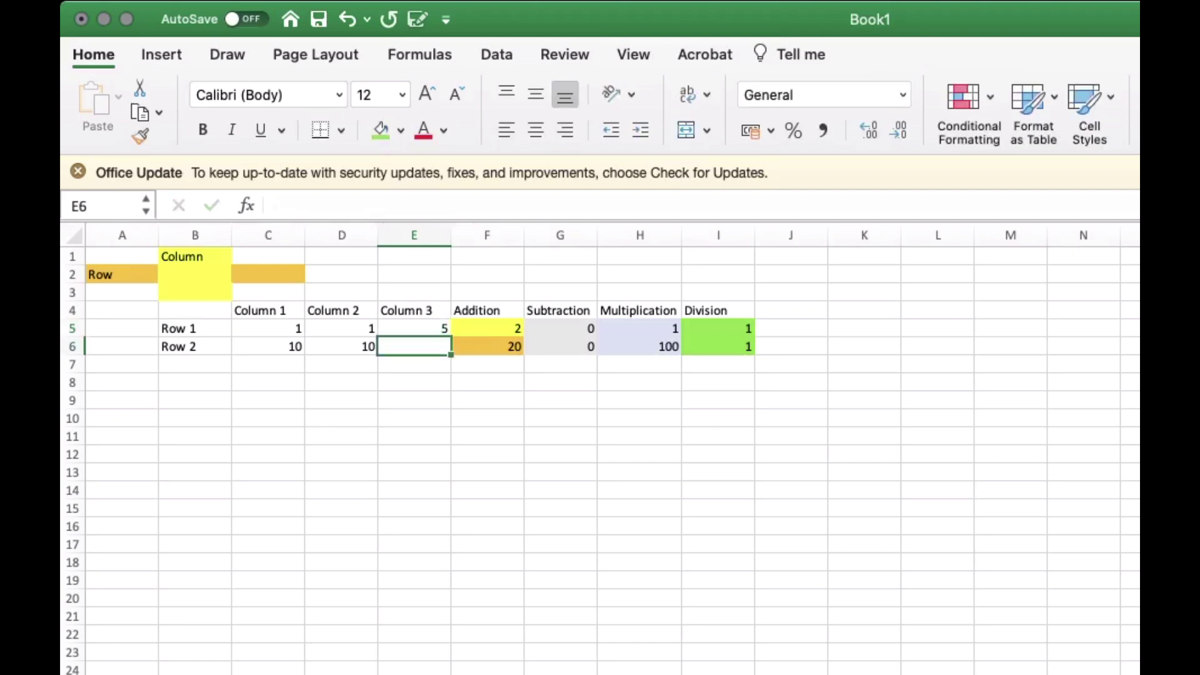
text(4)
key(Return)
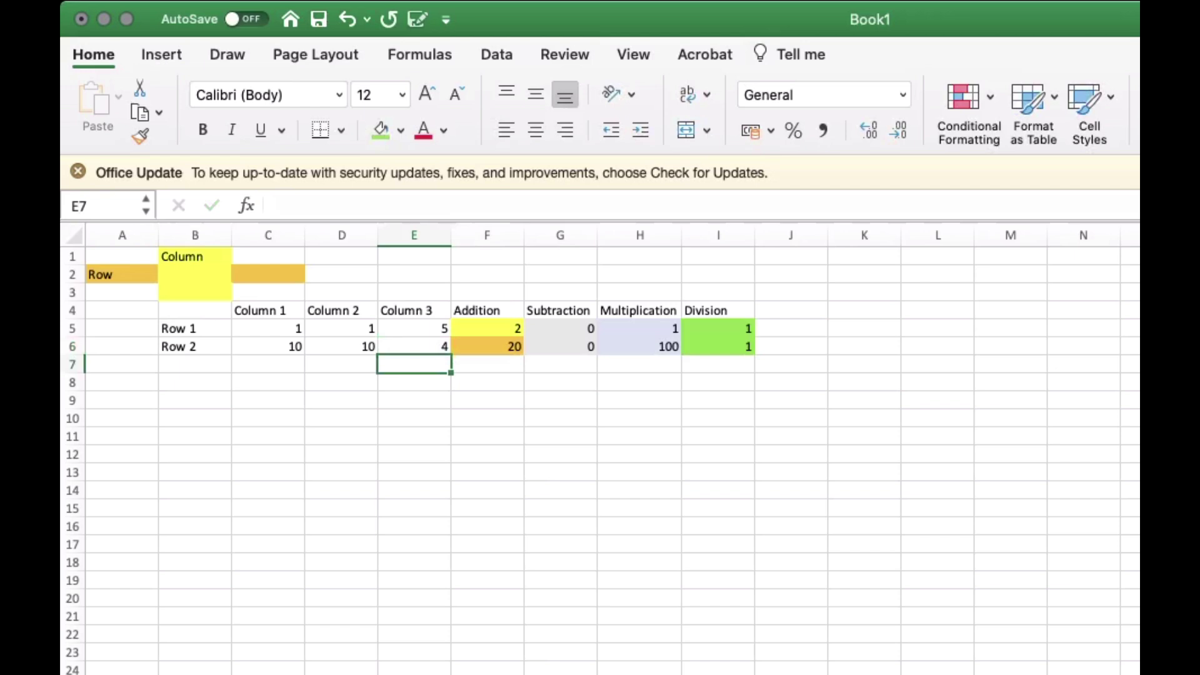
- Enter the formula =C5+D5+E5 in cell F7 to add the three Row 1 values
click(487, 363)
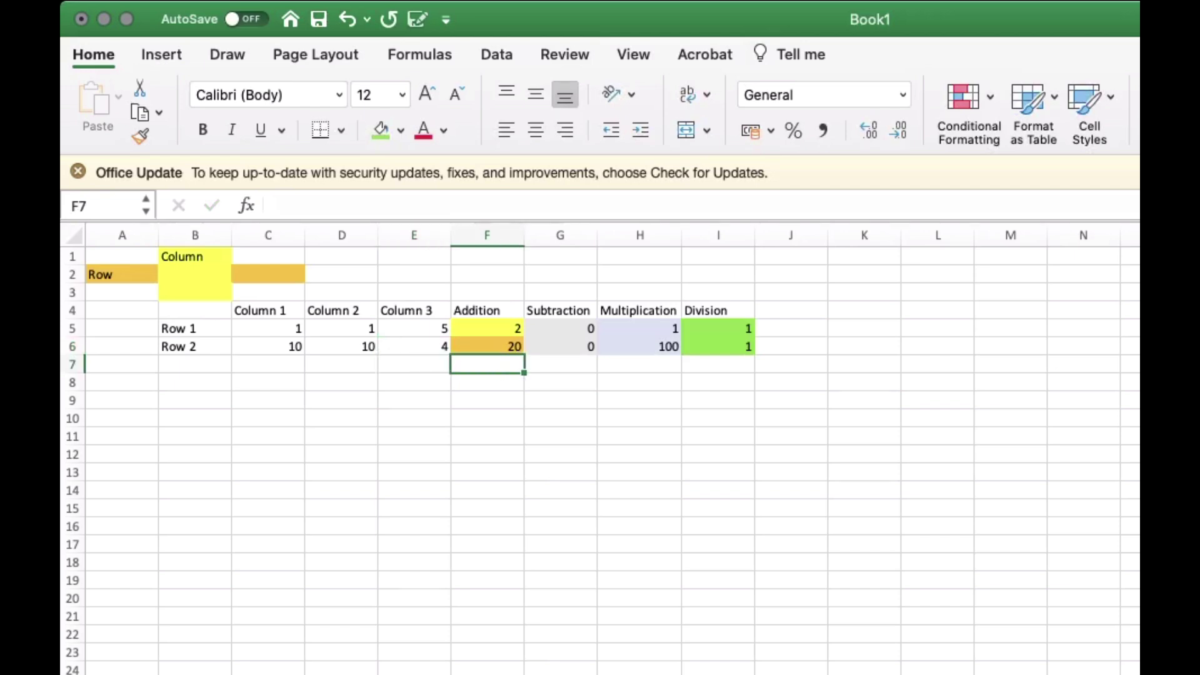
text(=)
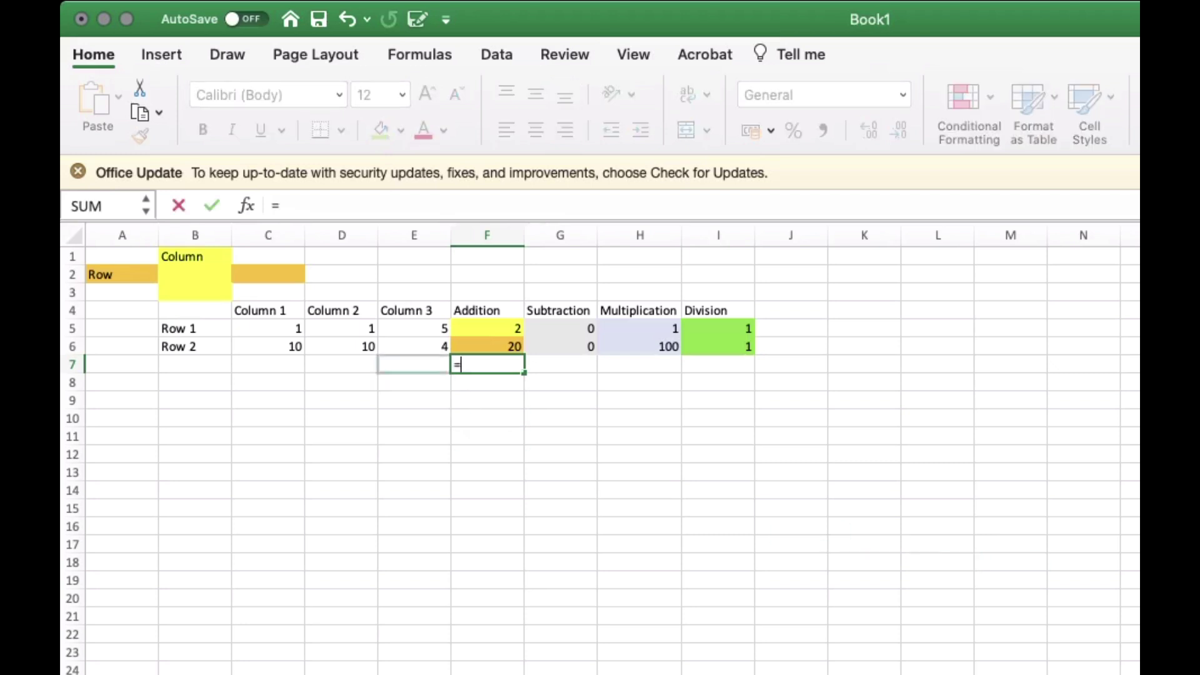
click(268, 328)
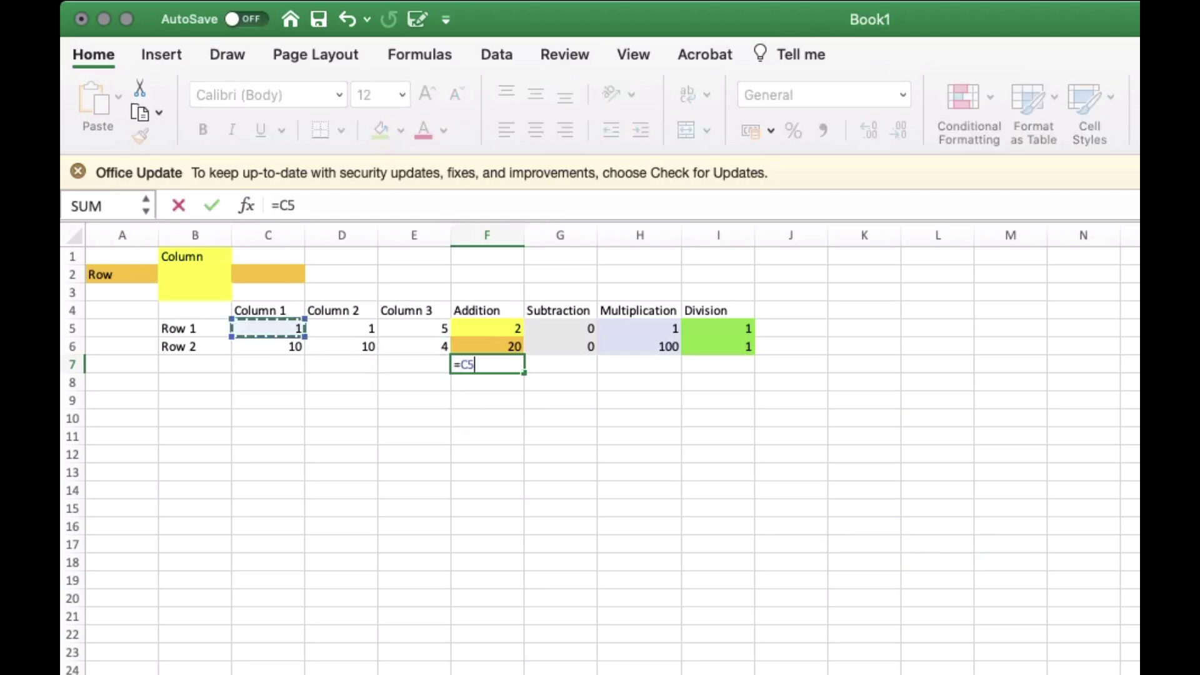
text(+)
click(341, 328)
text(+)
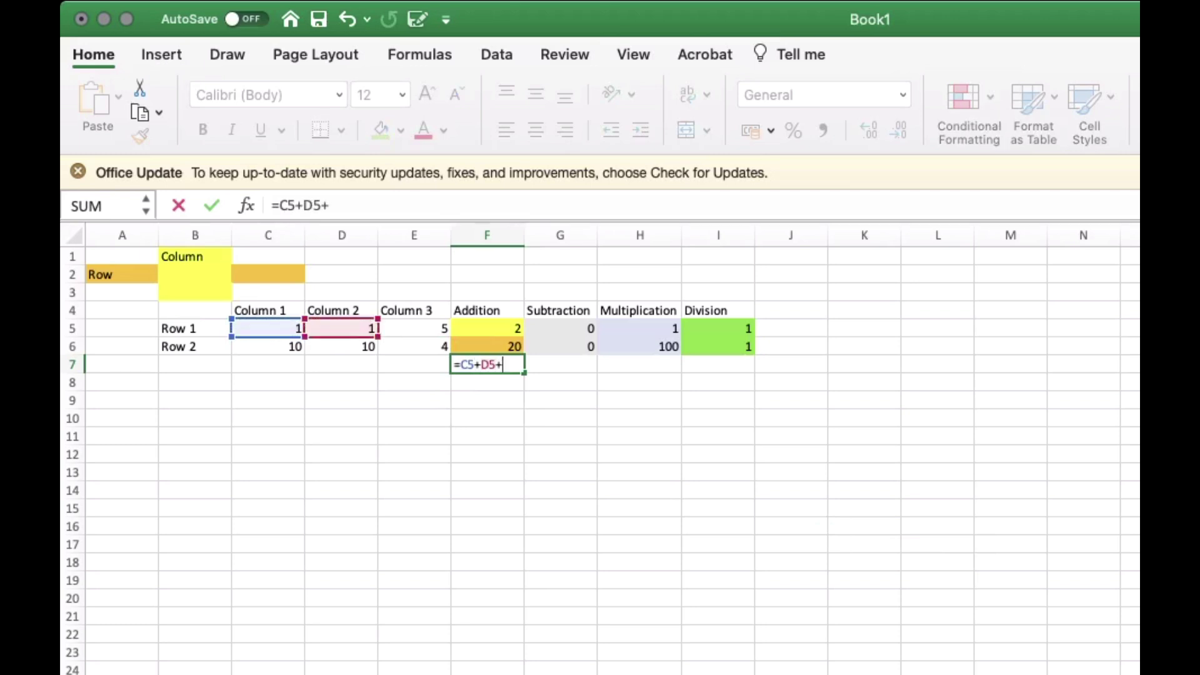
click(414, 329)
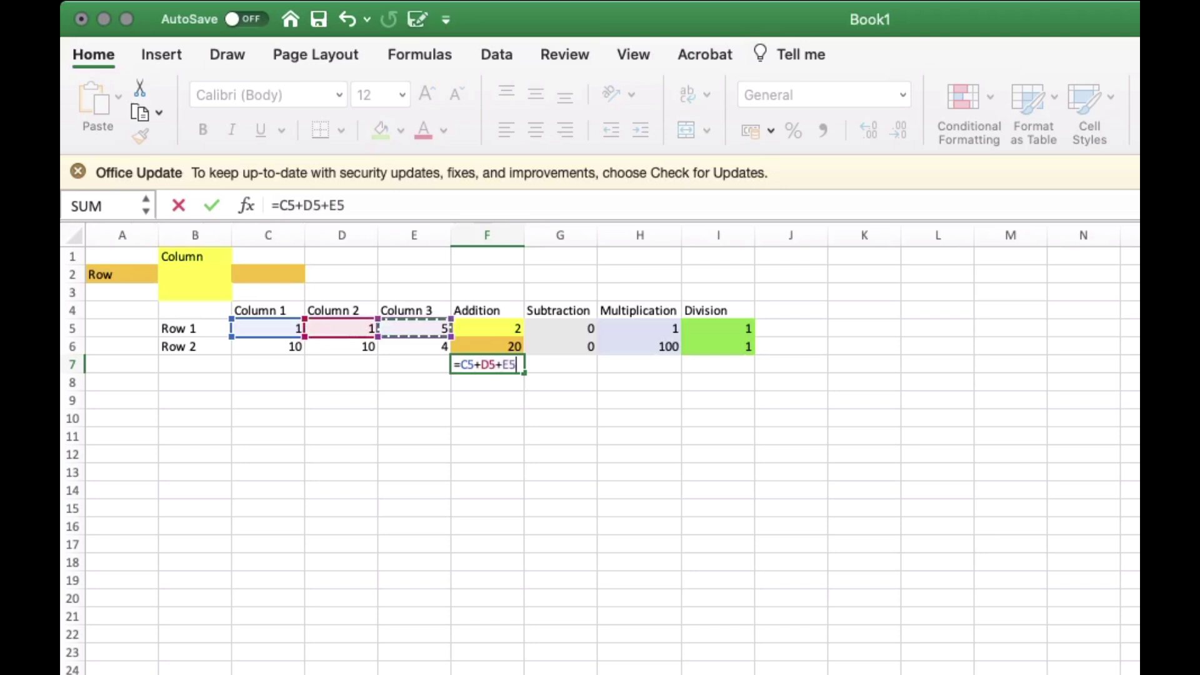
key(Return)
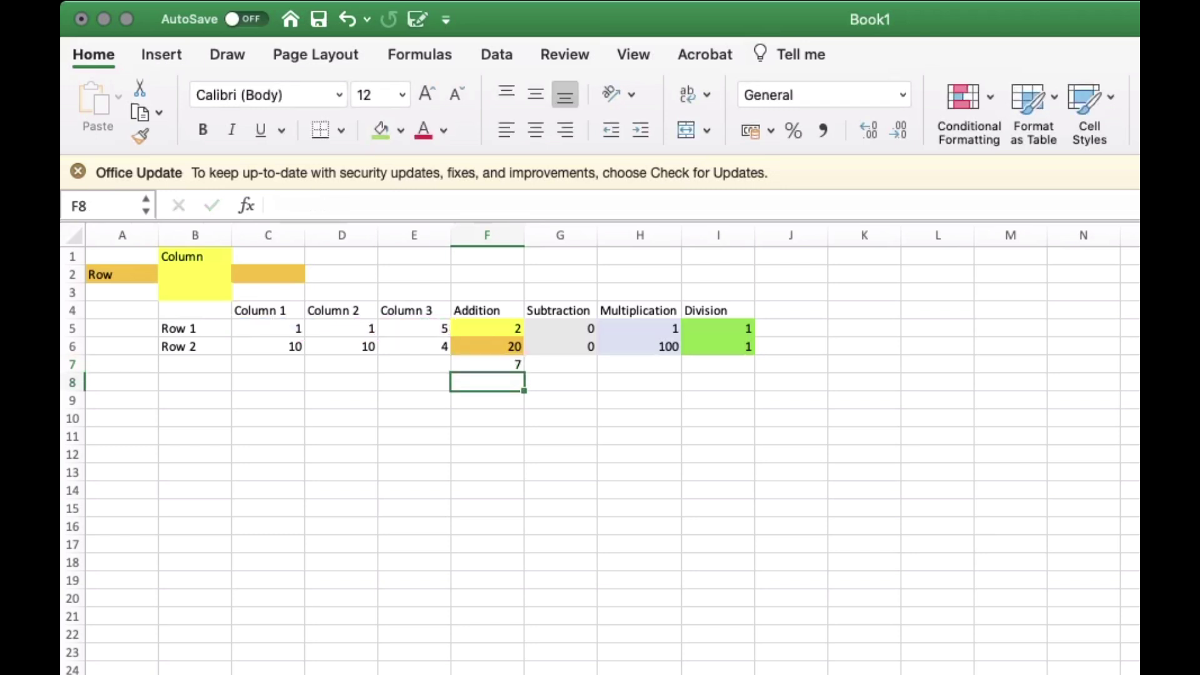
- Fill the three-value Row 1 sum in F7 with light green
click(487, 364)
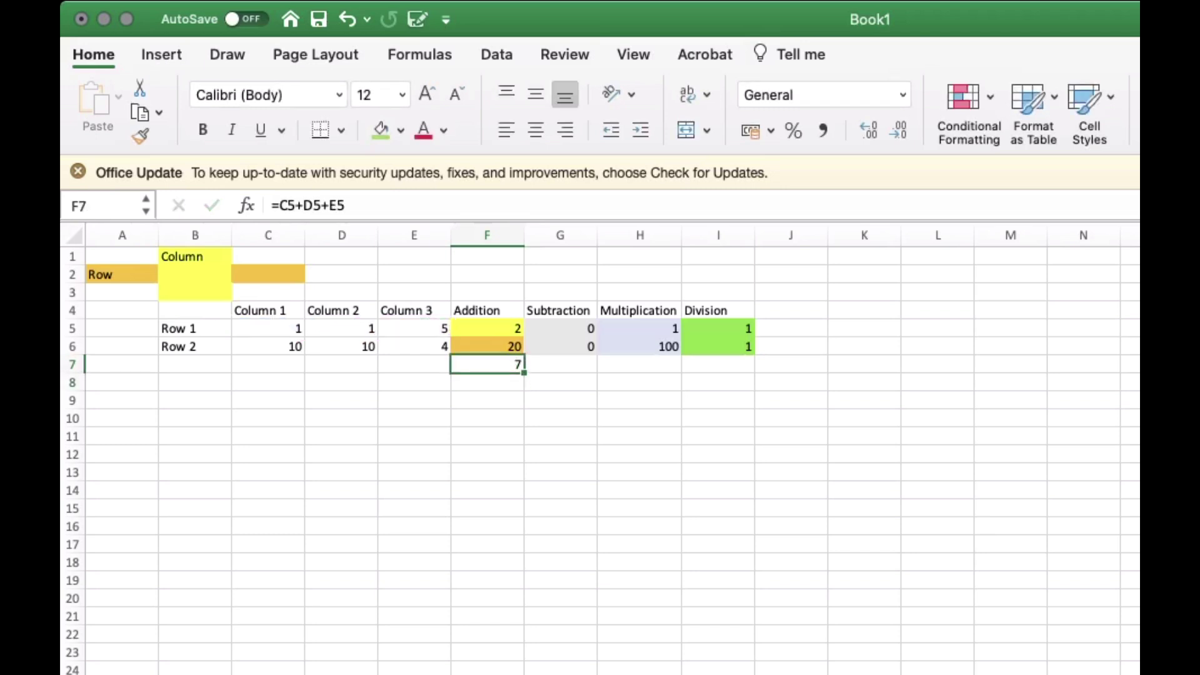
click(381, 131)
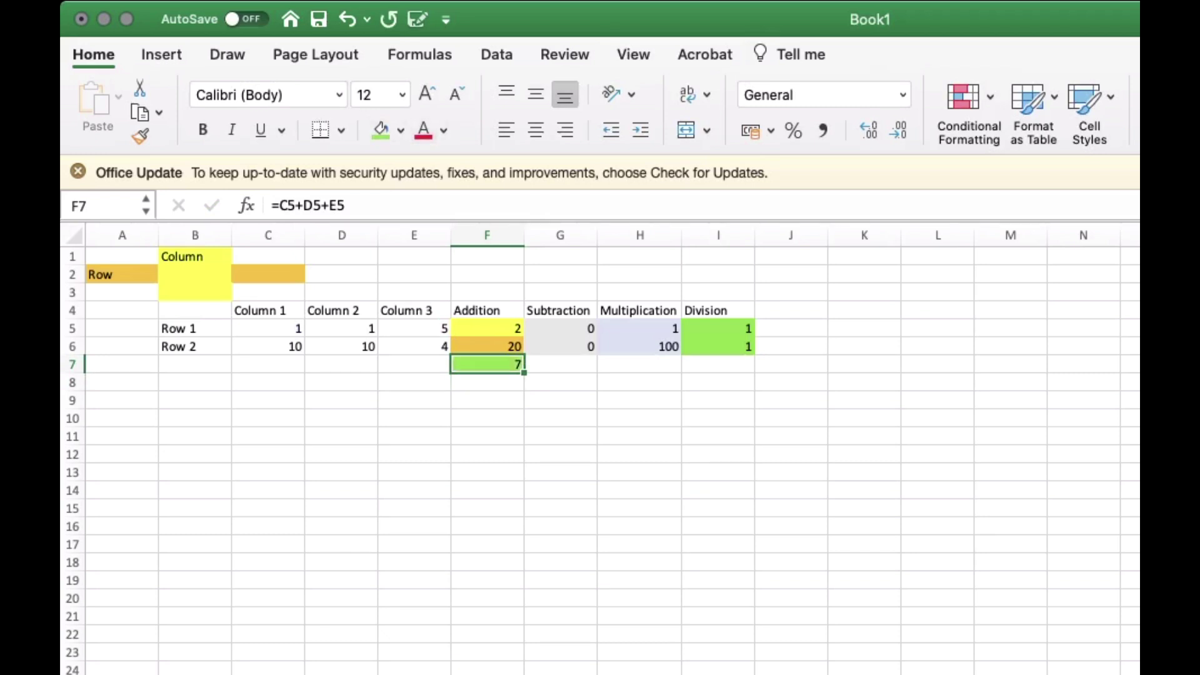
click(639, 472)
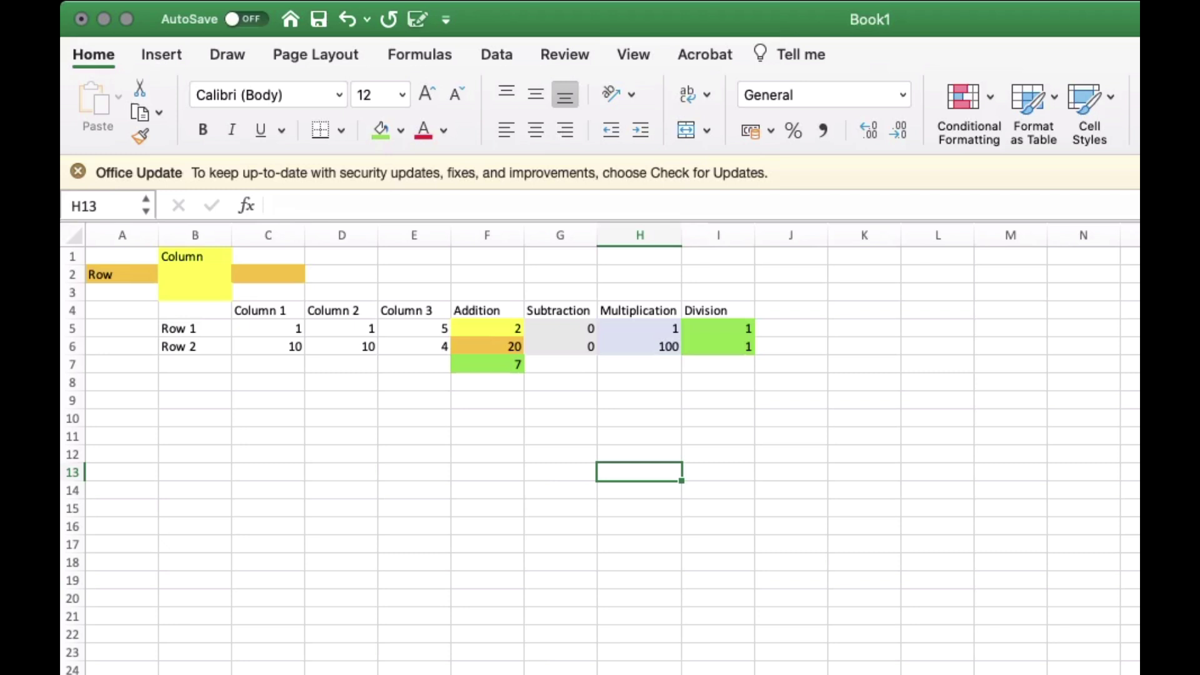
- Enter the formula =C6+D6+E6 in cell F8 to add the three Row 2 values
click(487, 382)
text(=)
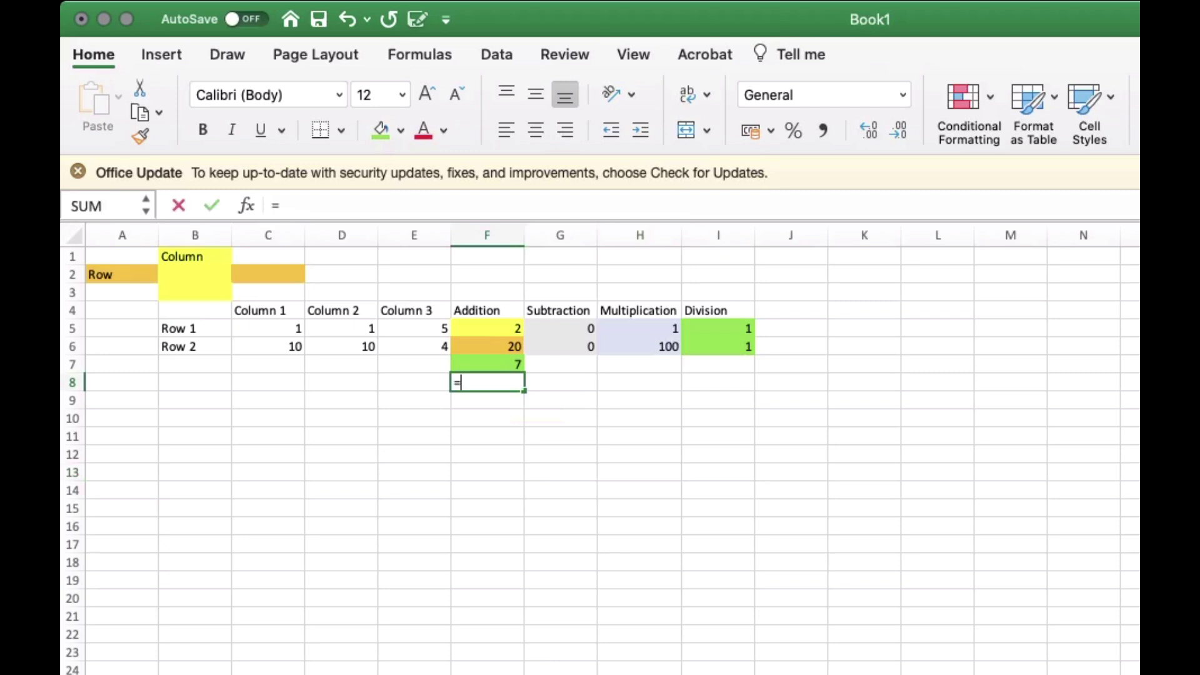
click(268, 346)
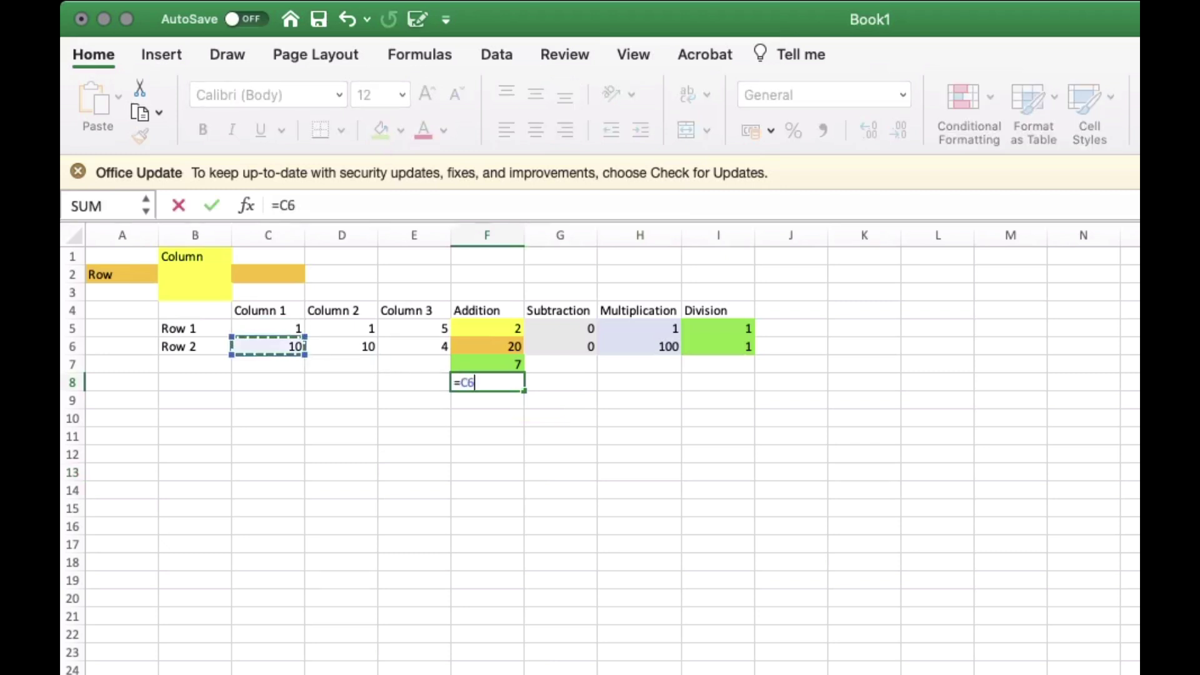
text(+)
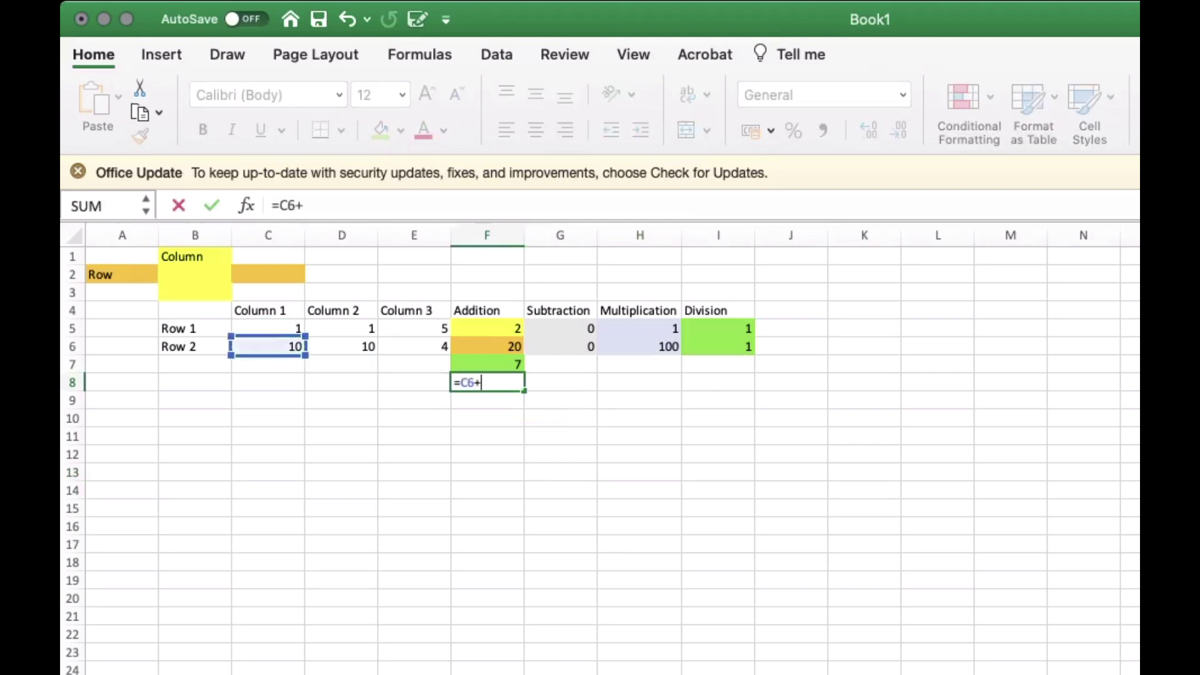
click(341, 347)
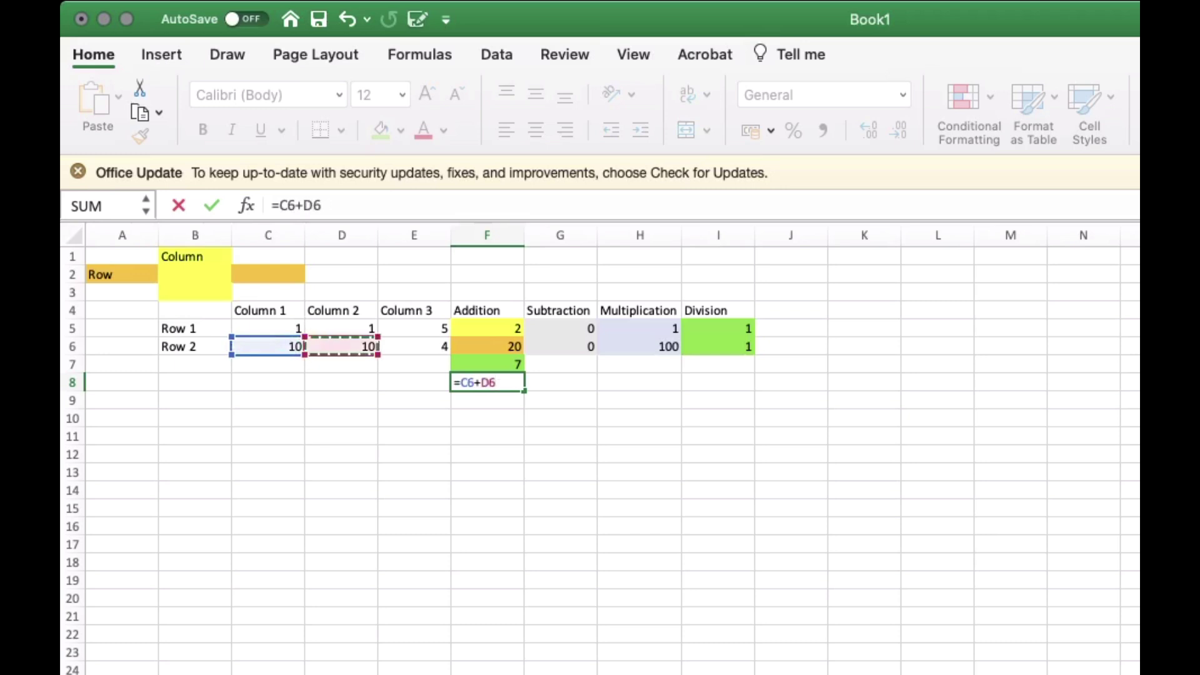
text(+)
click(414, 346)
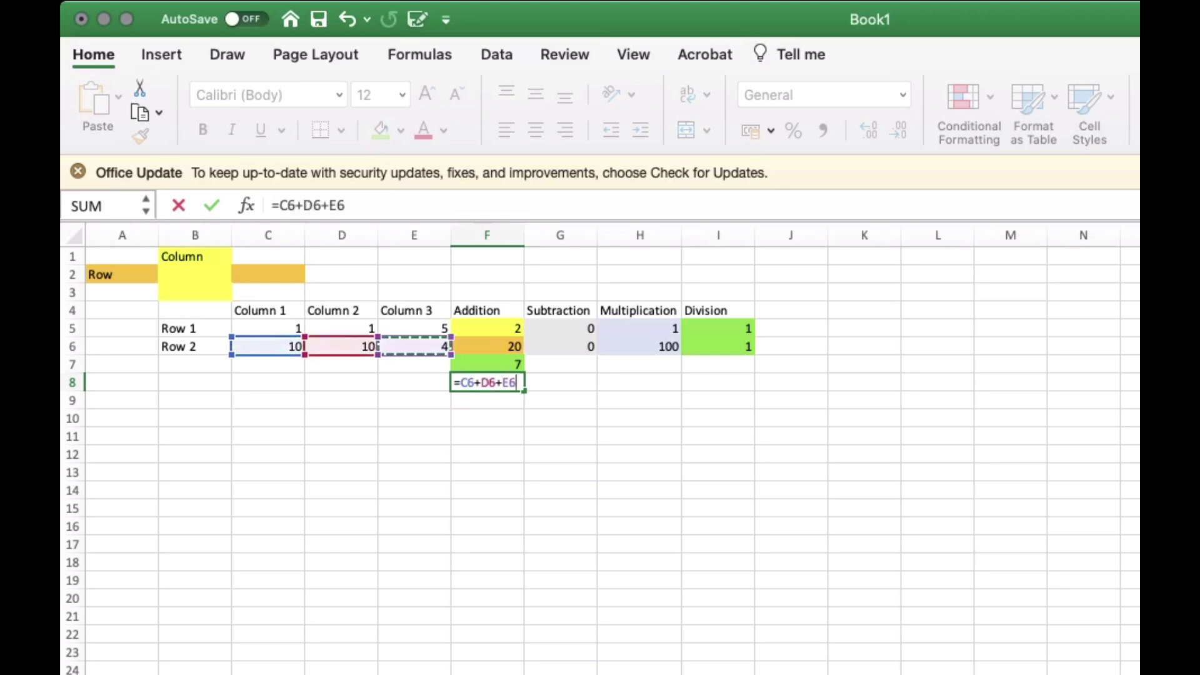
key(Return)
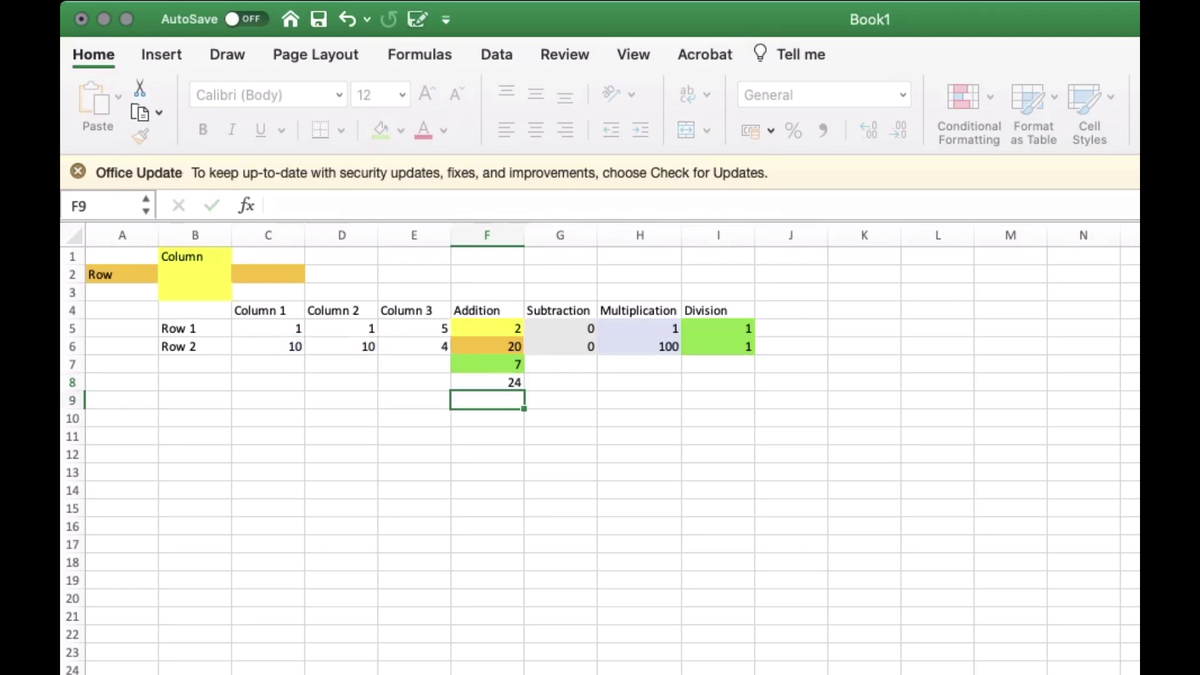
- Fill the three-value Row 2 sum in F8 with a darker green
click(487, 382)
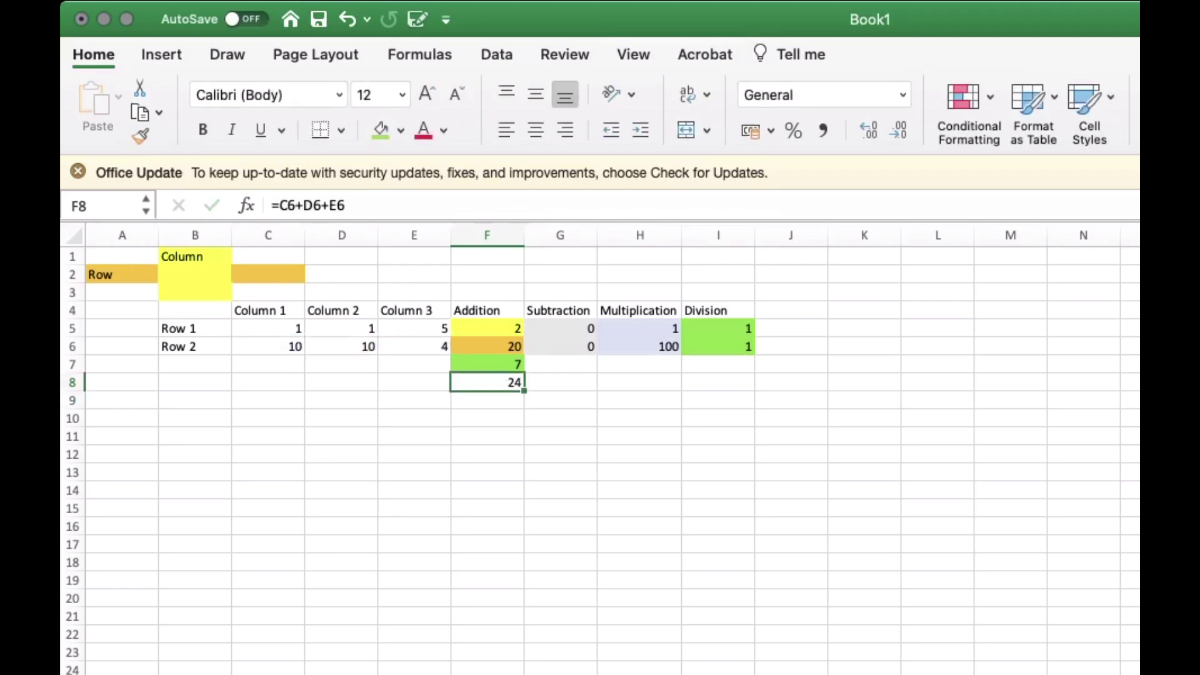
click(401, 130)
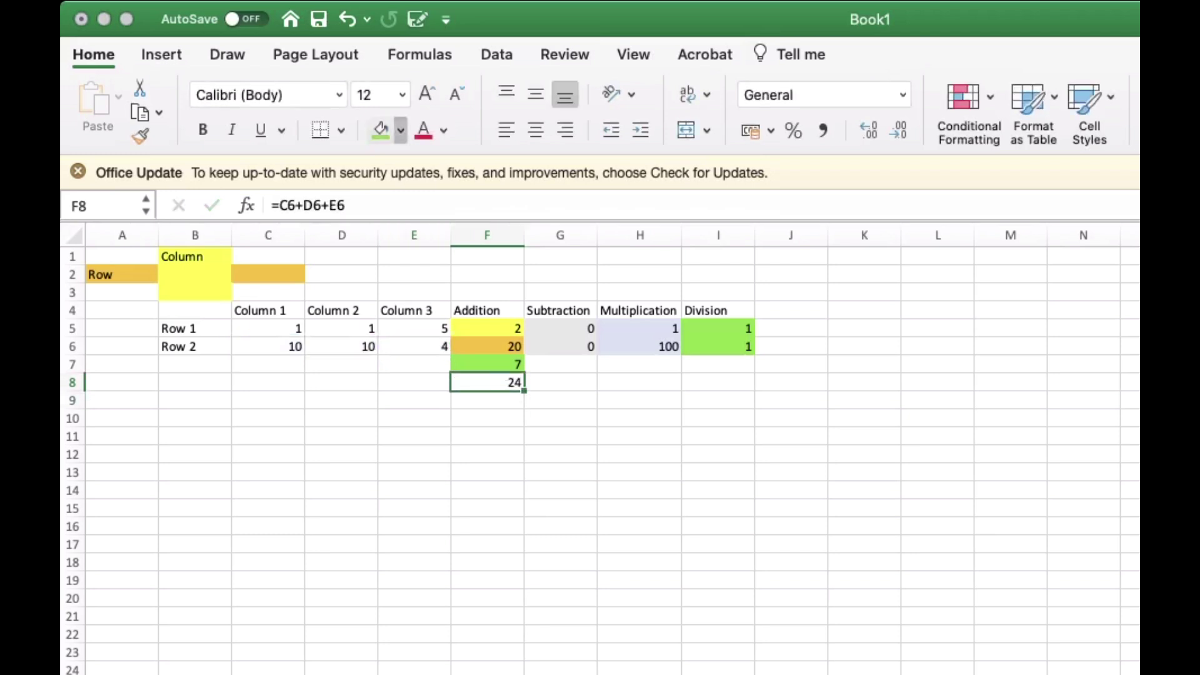
click(380, 130)
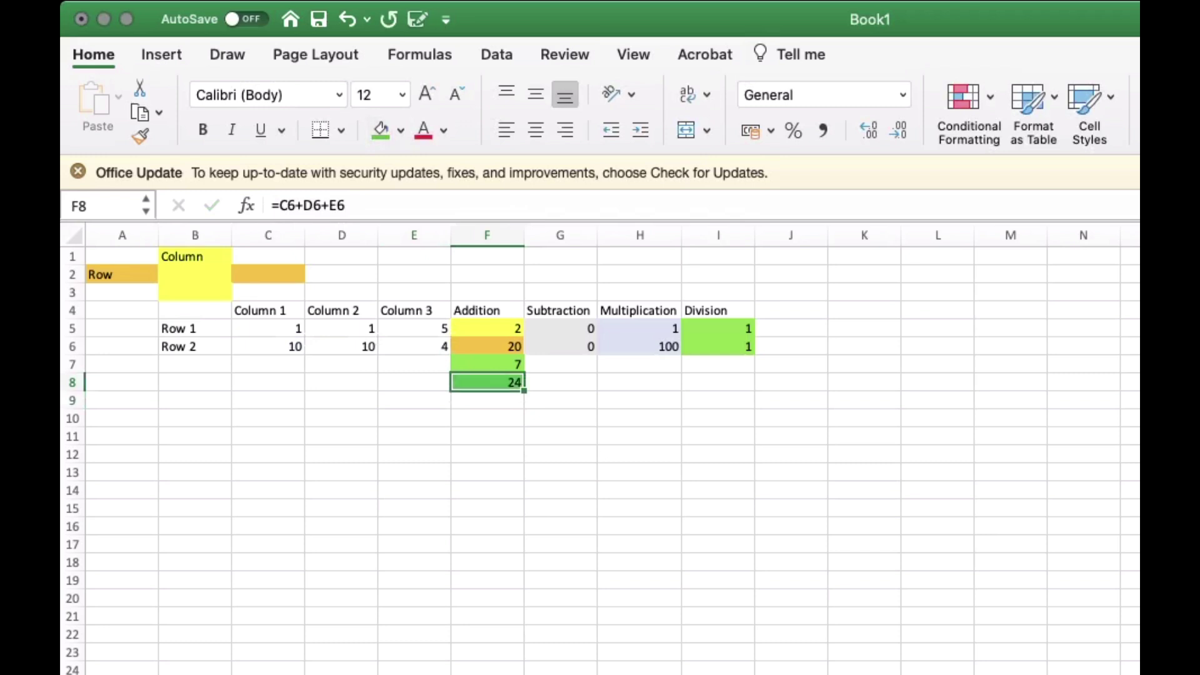
click(560, 454)
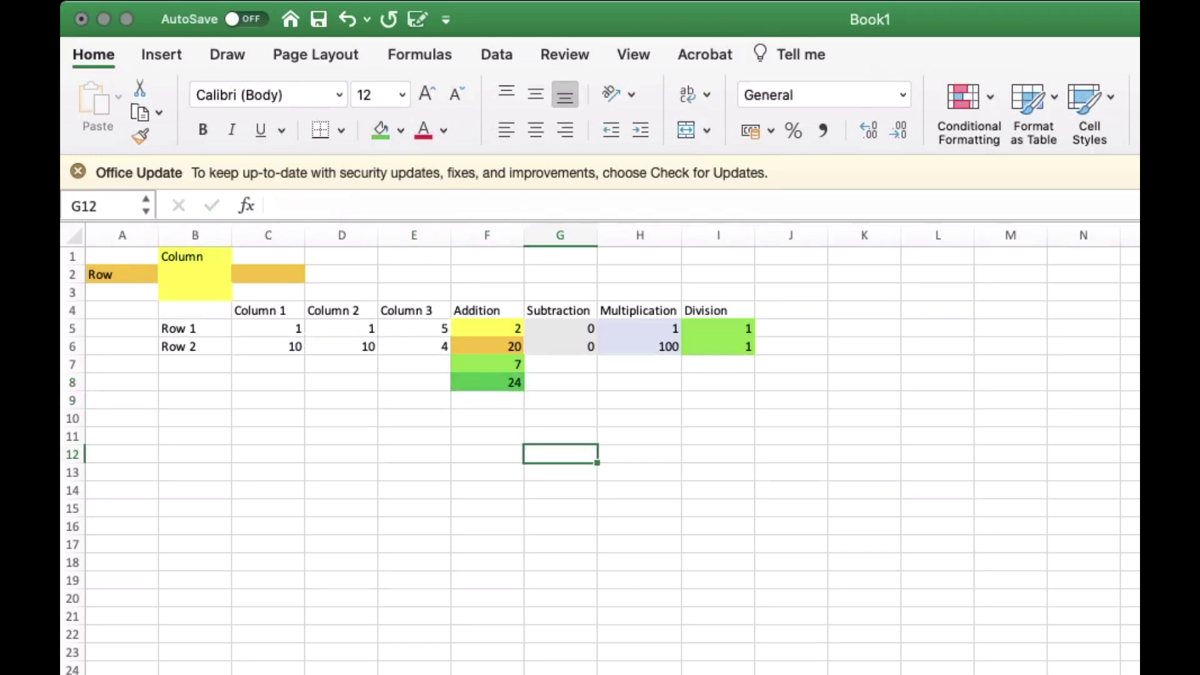
- Enter the formula =sum(C5:E5) in cell F9 to total the Row 1 values with the SUM function
double_click(488, 400)
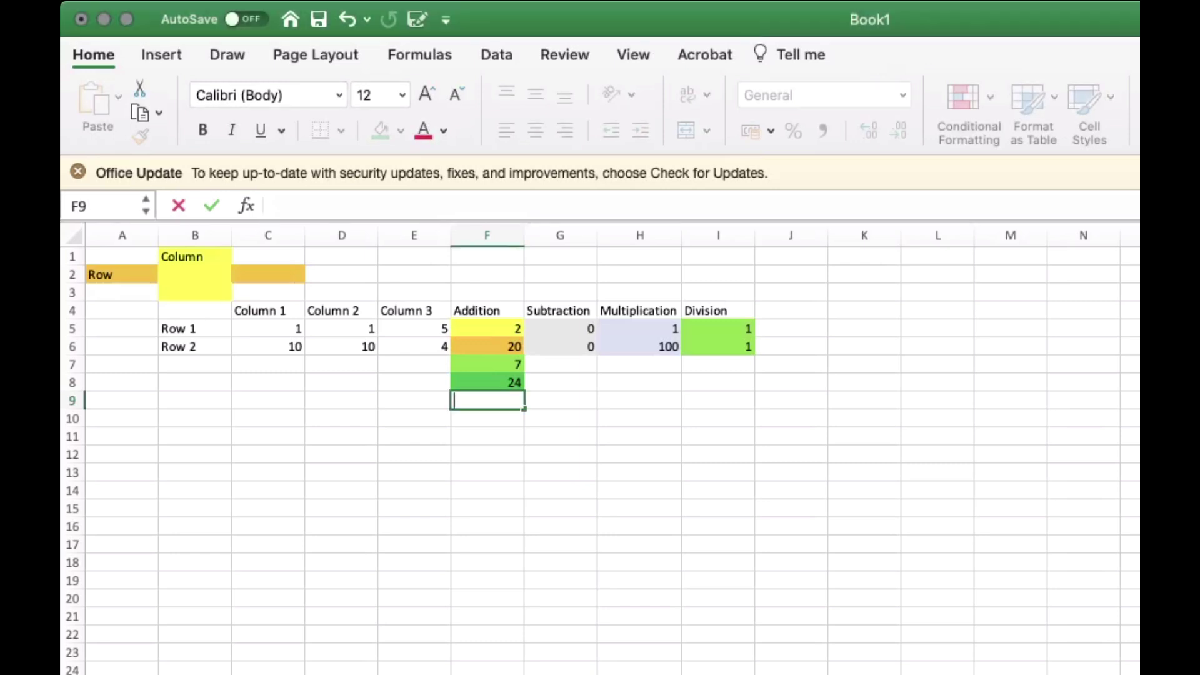
text(=)
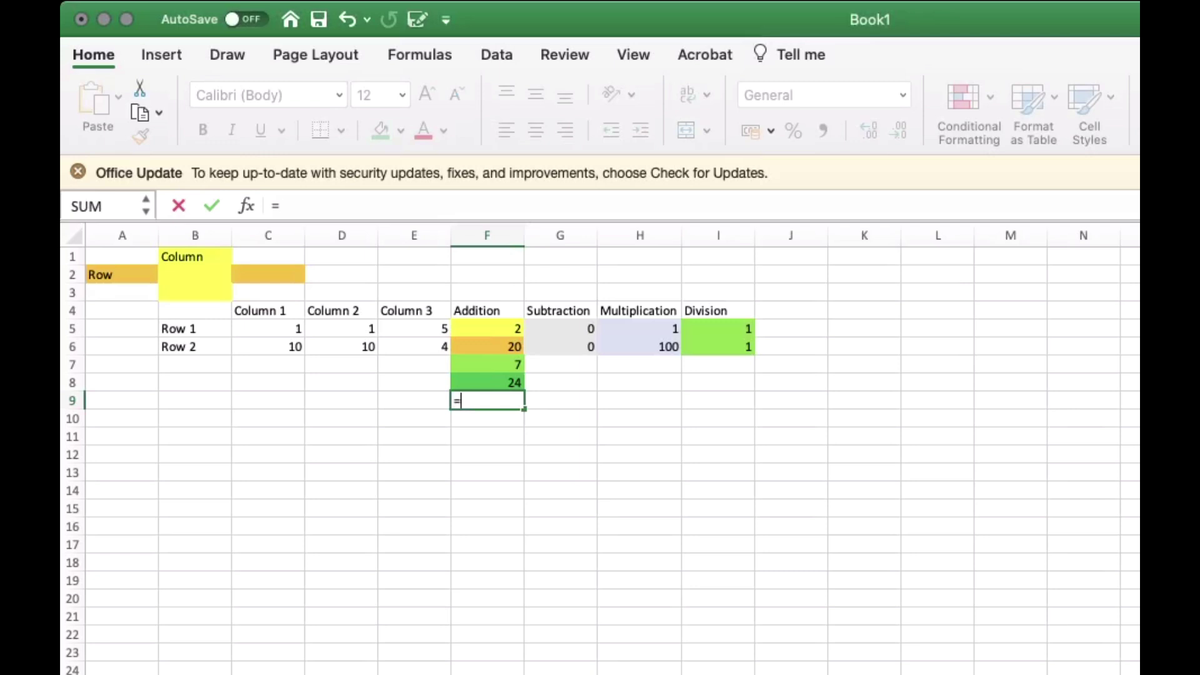
text(sum()
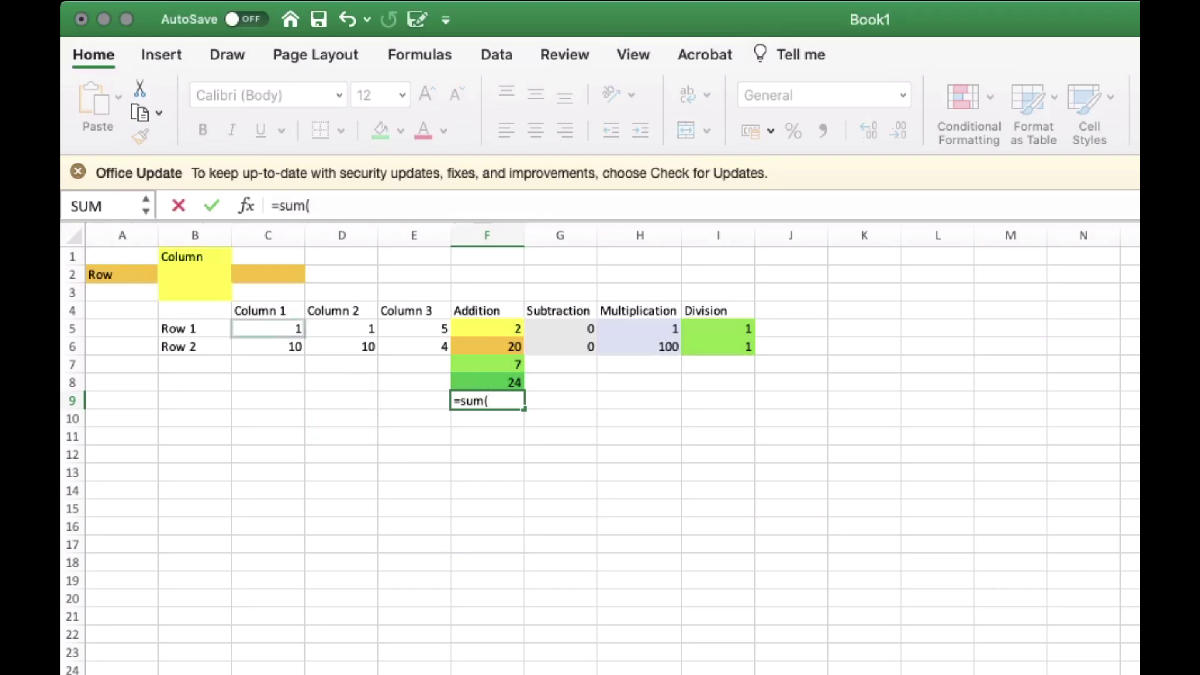
click(267, 329)
drag(268, 328, 414, 328)
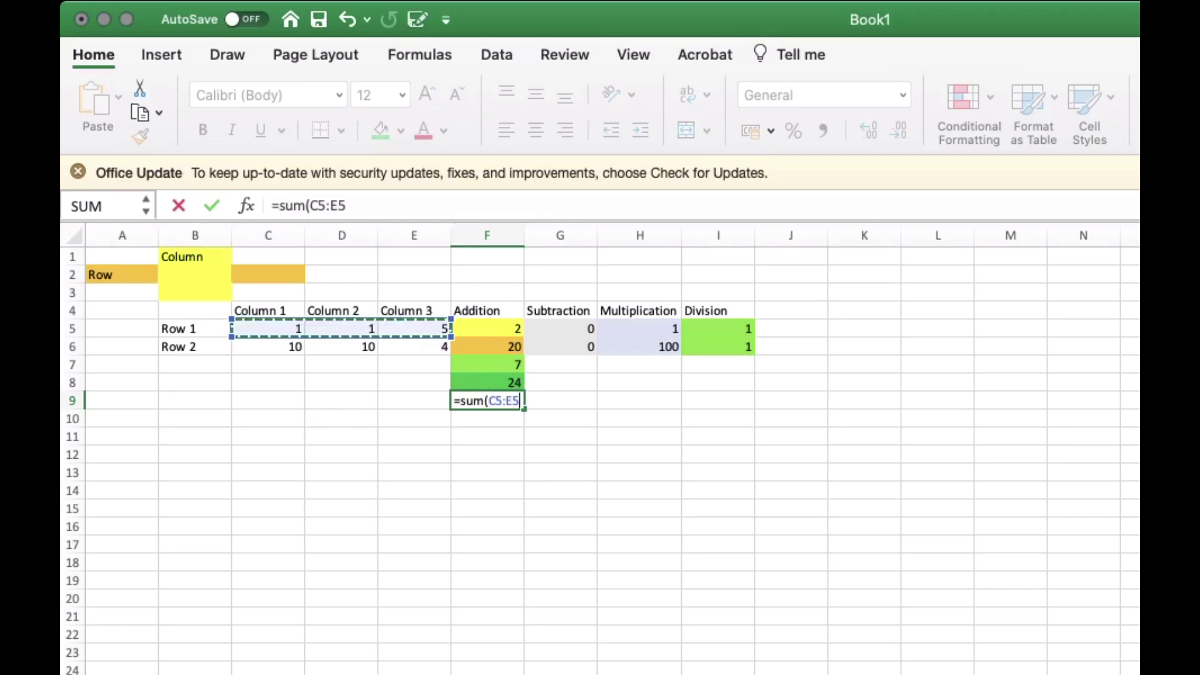
text())
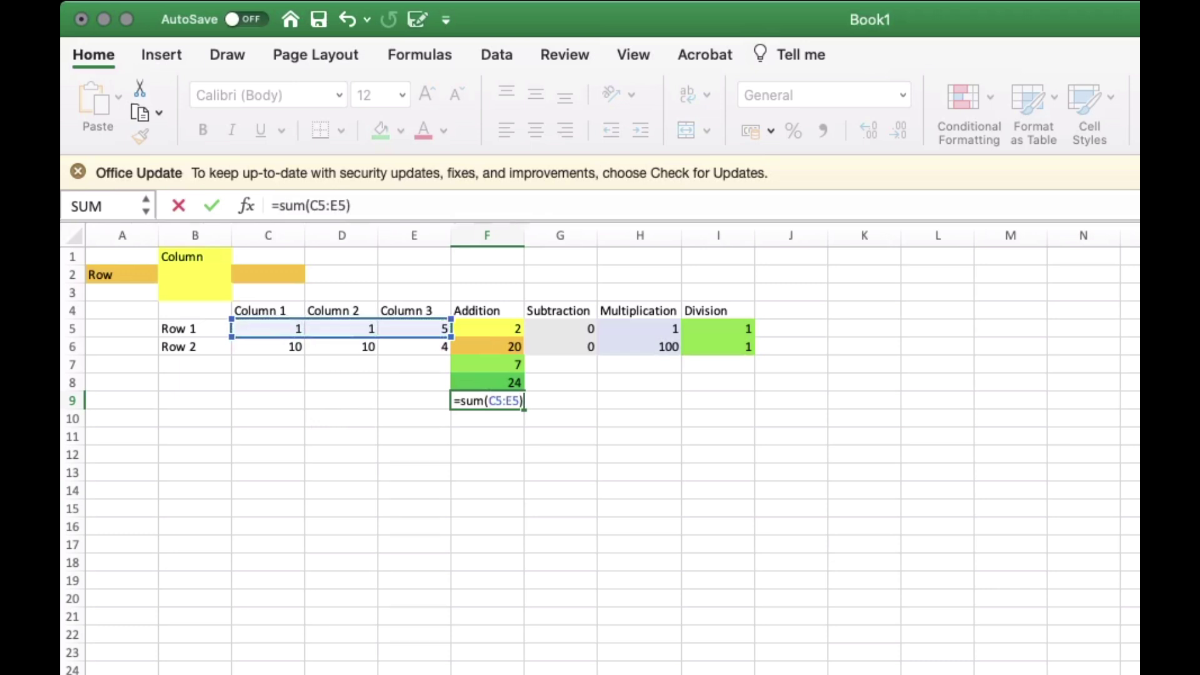
key(Return)
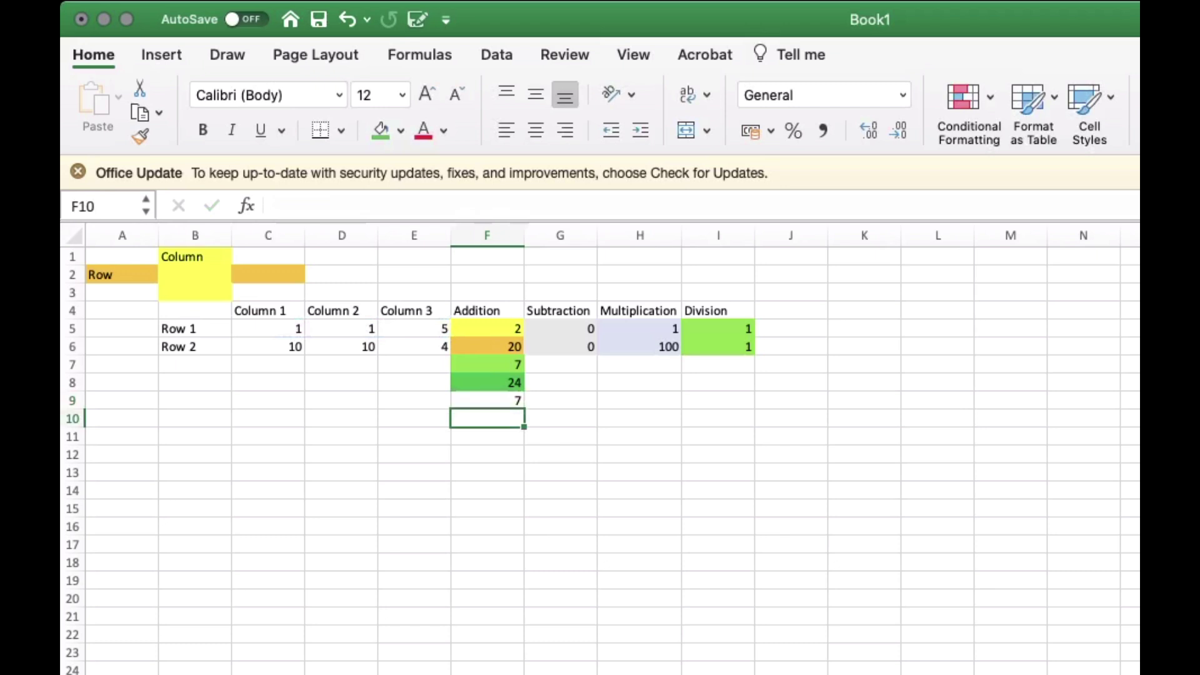
- Fill F7 and the Row 1 SUM result in F9 with the same light green, leaving F8 out of the selection
click(487, 364)
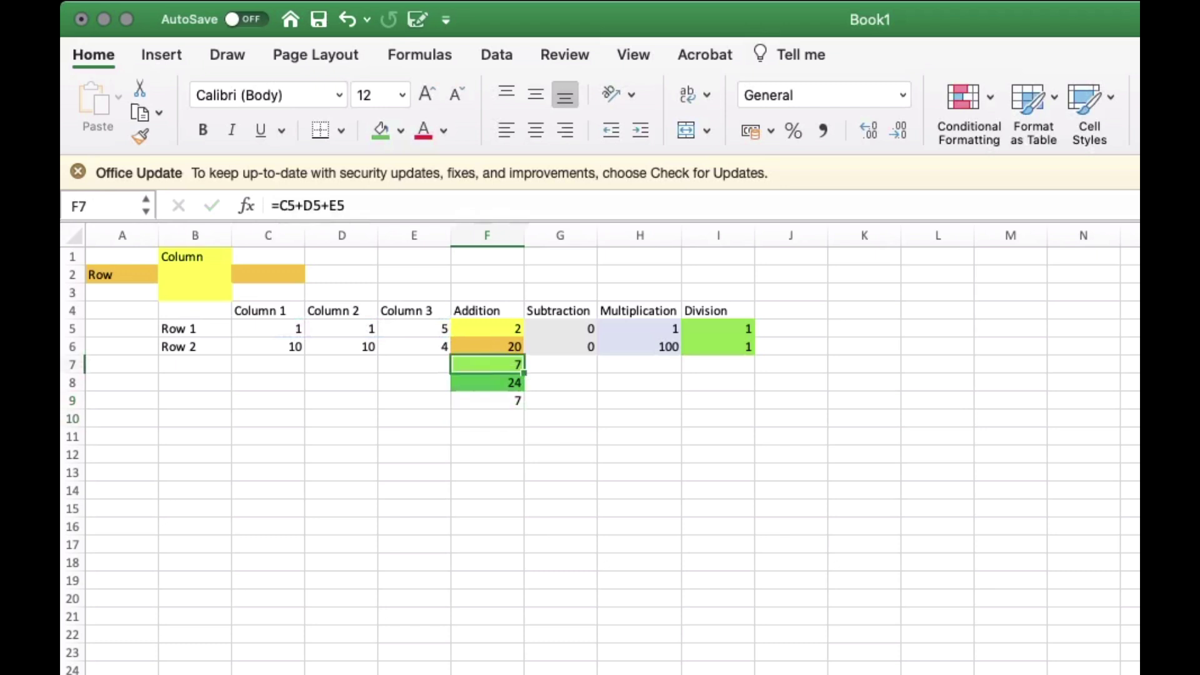
drag(487, 364, 487, 400)
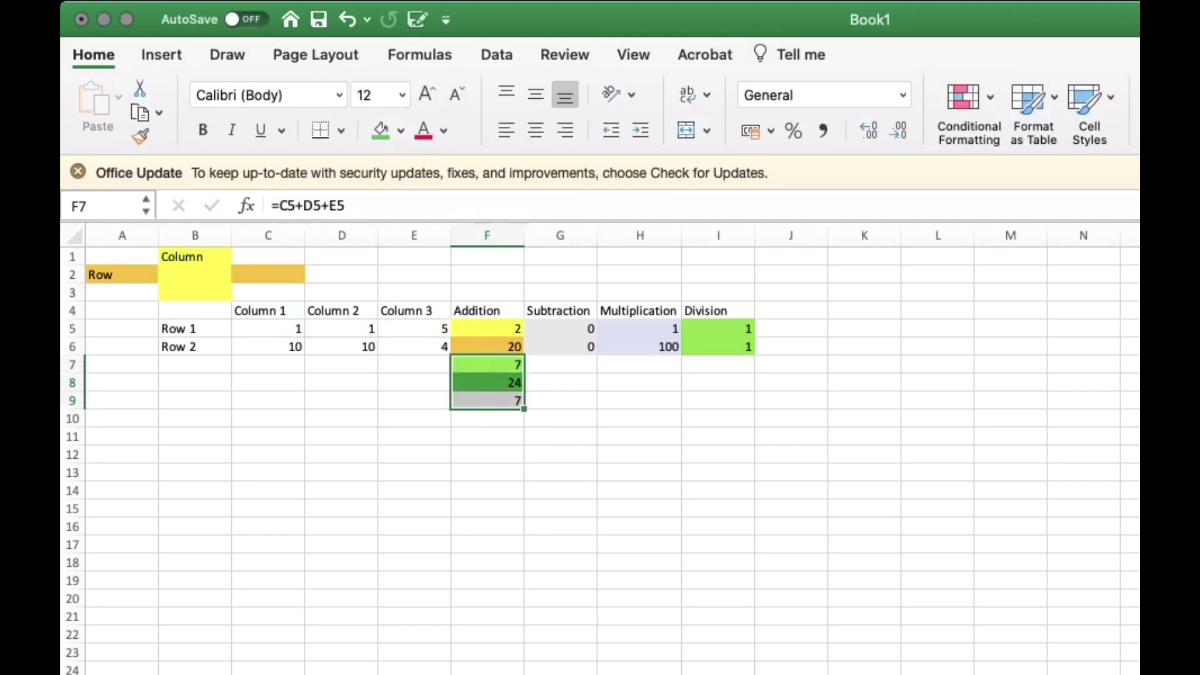
super+click(487, 382)
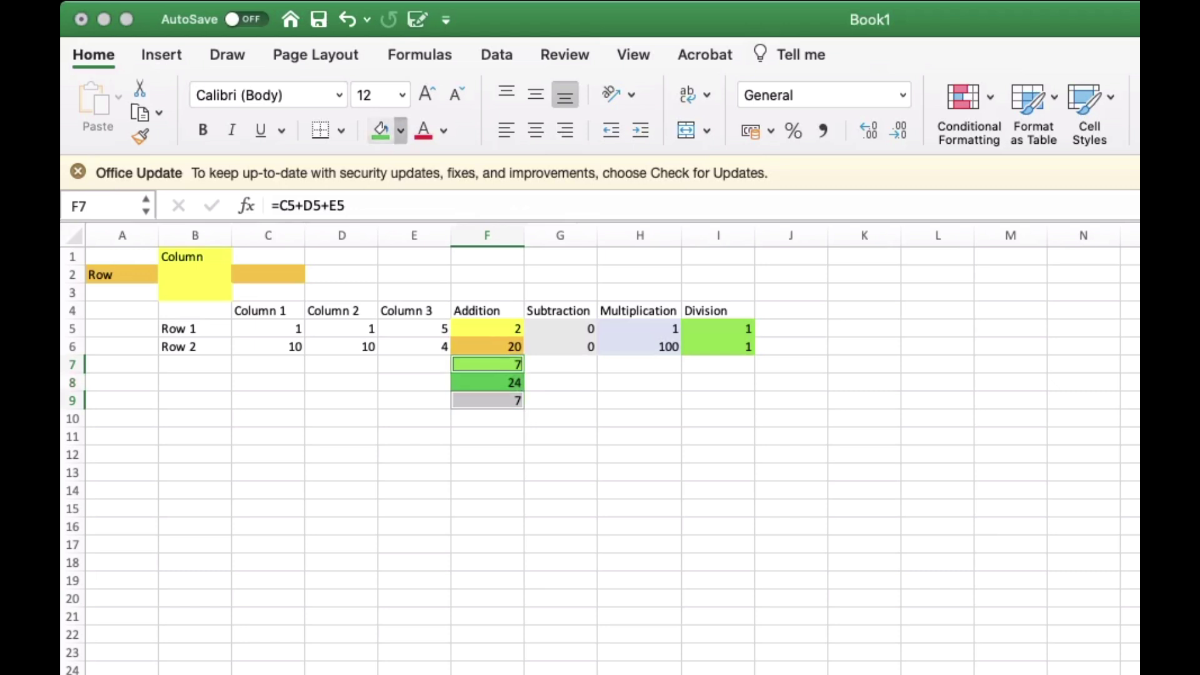
click(381, 130)
click(639, 454)
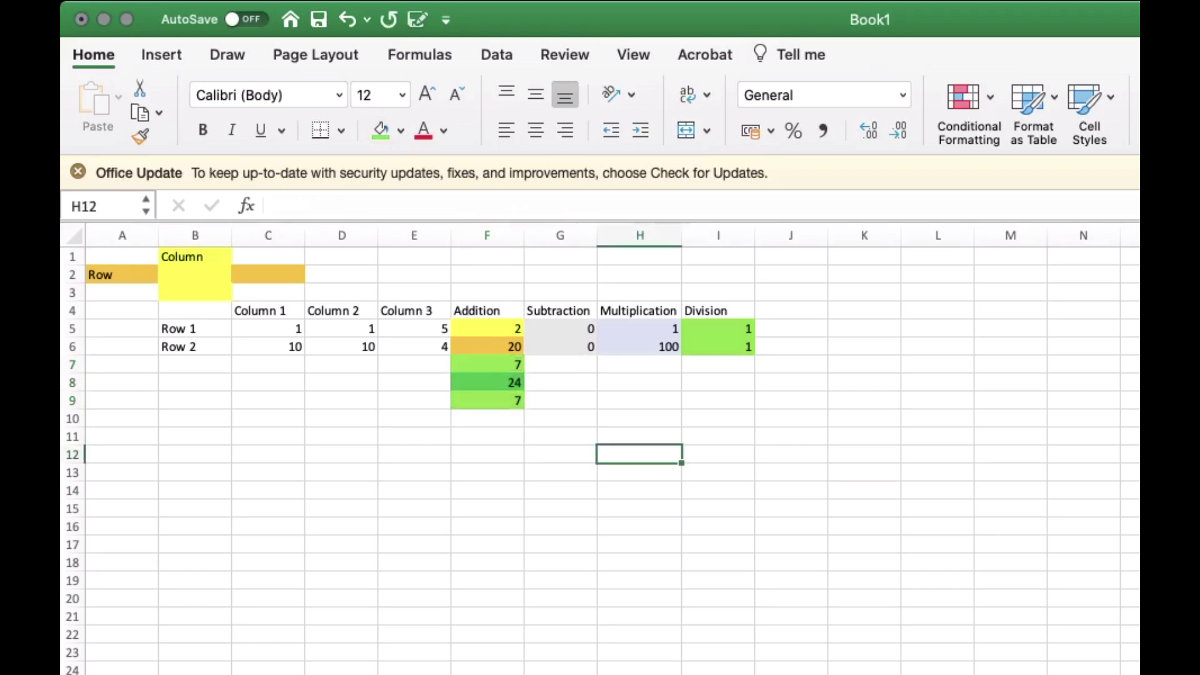
- Enter the formula =sum(C6:E6) in cell F10 to total the Row 2 values with the SUM function
click(487, 419)
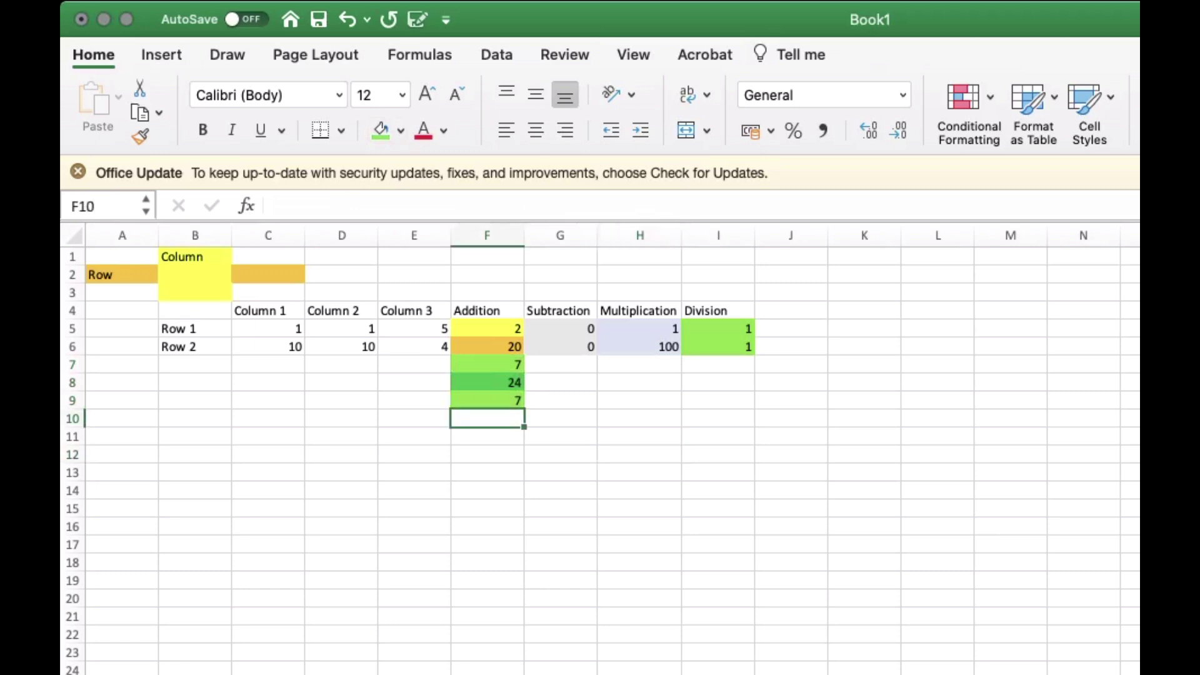
text(=sum)
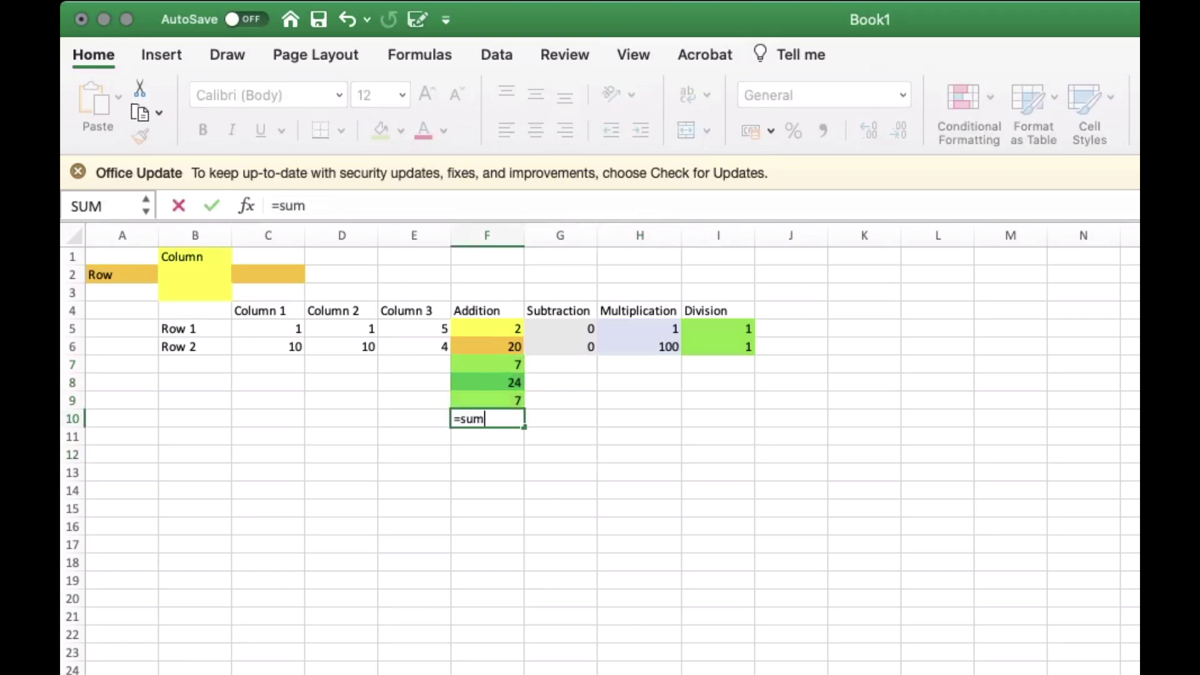
text(()
click(269, 346)
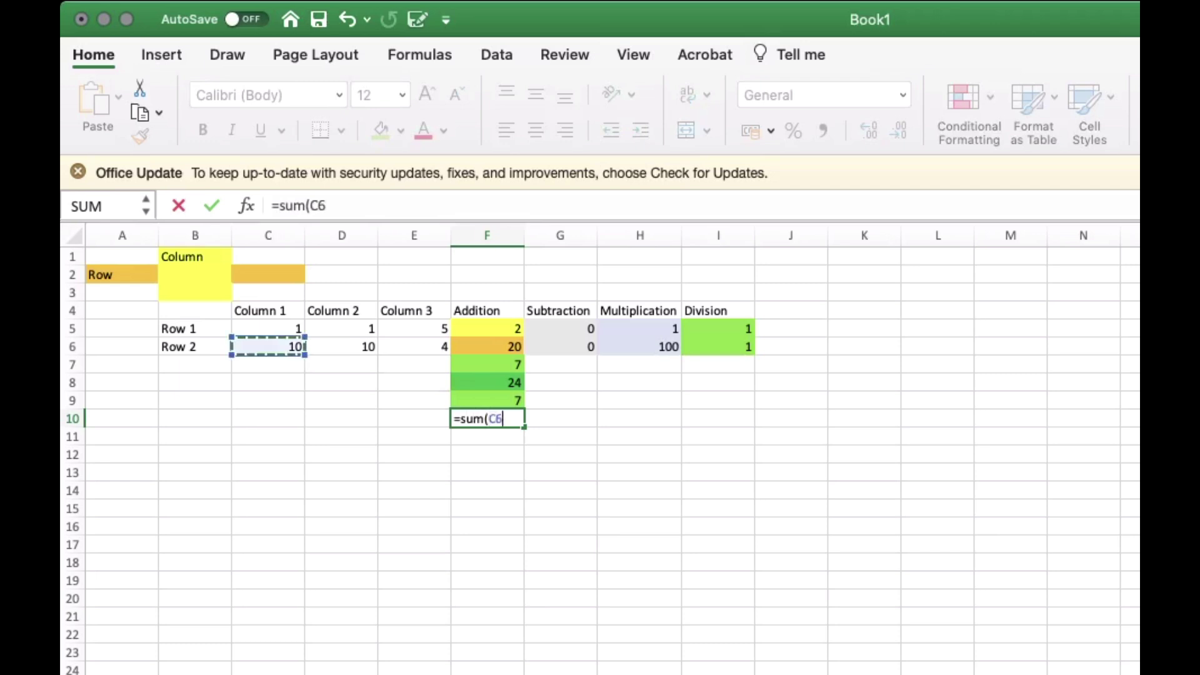
key(shift+Right)
key(shift+Right)
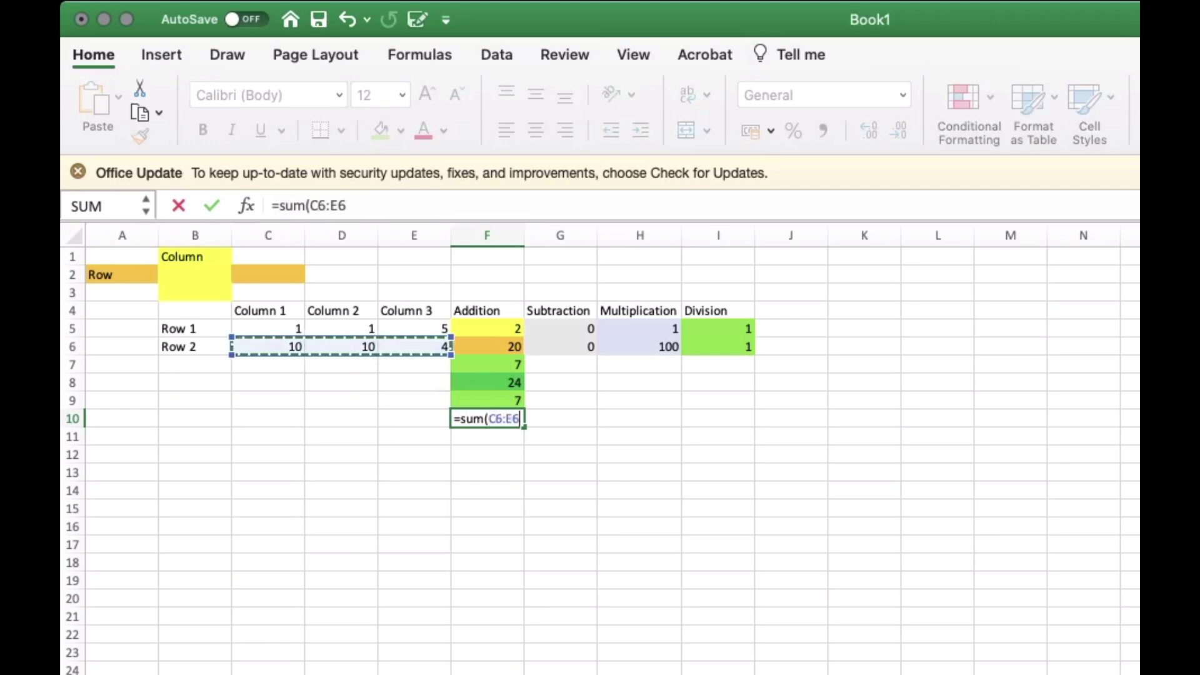
text())
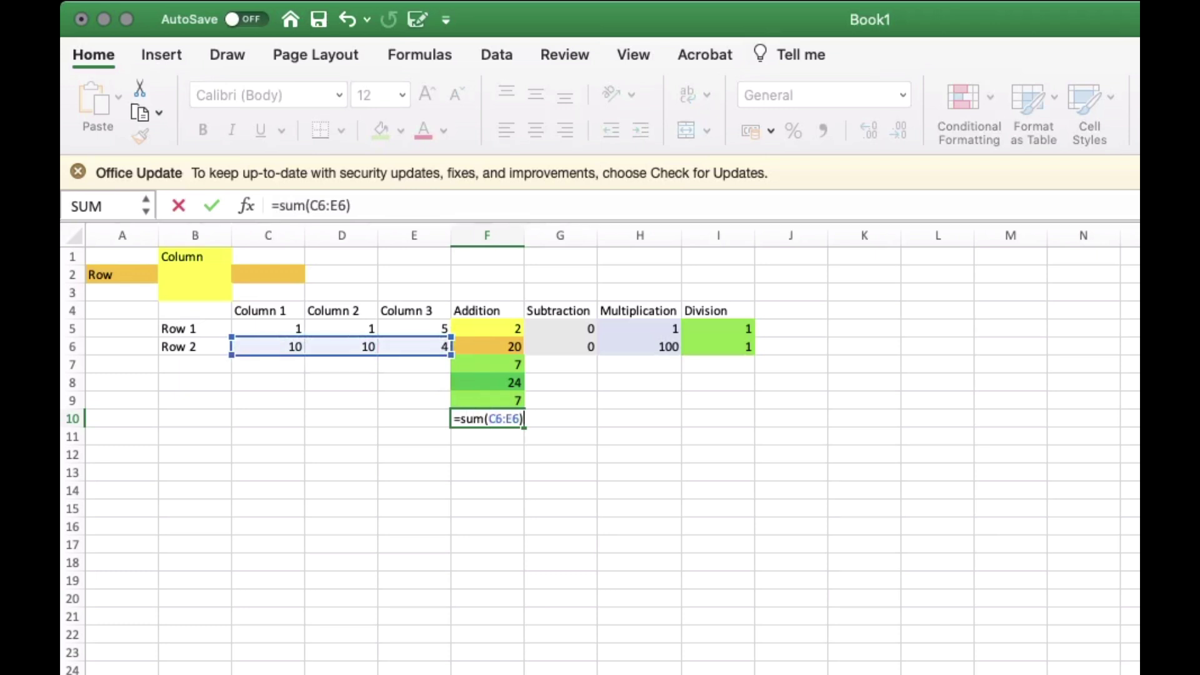
key(Return)
- Fill the Row 2 SUM result in F10 with the same darker green as F8
key(Up)
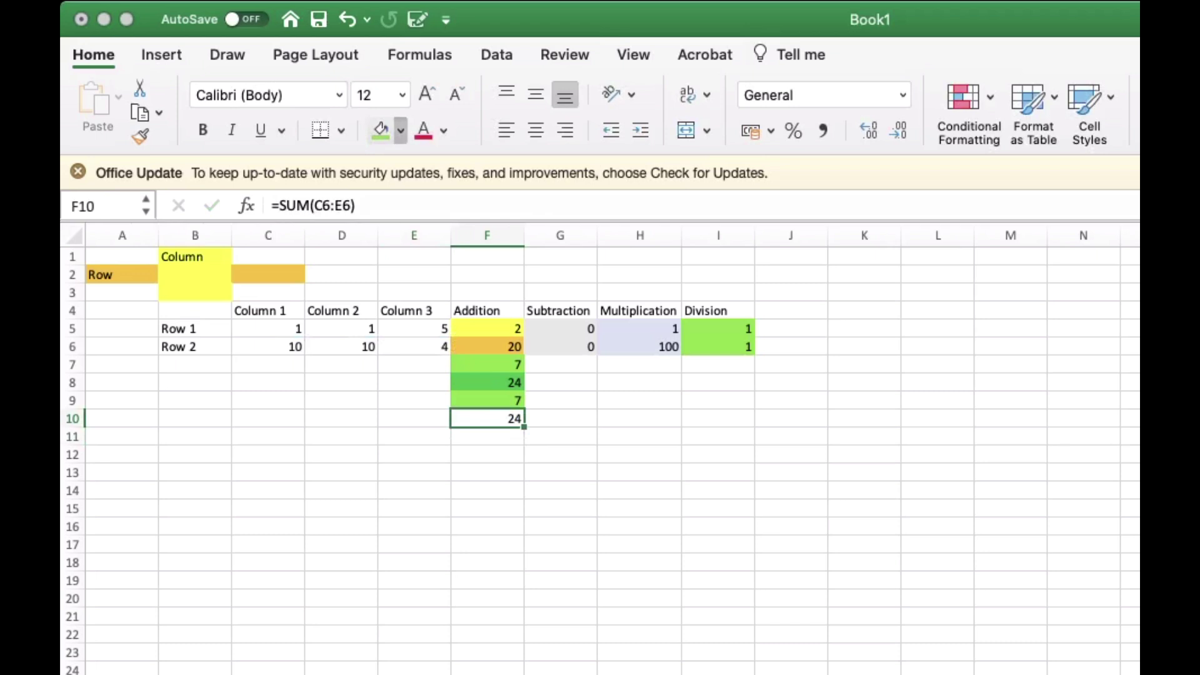
click(381, 130)
click(639, 454)
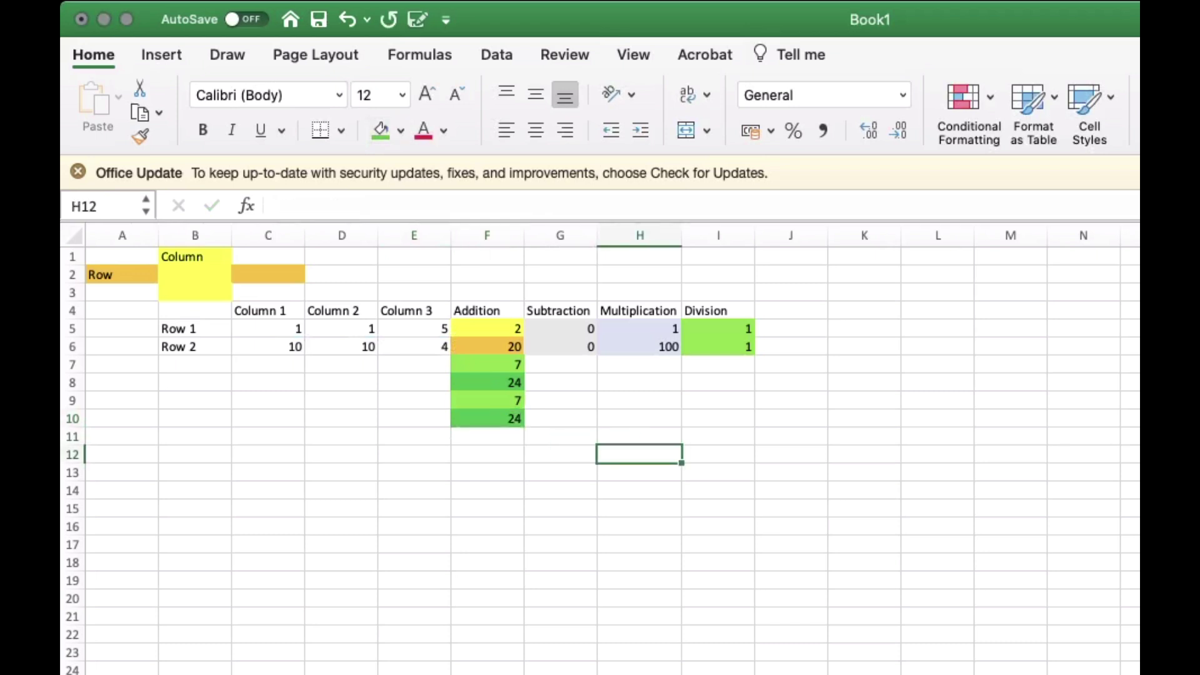